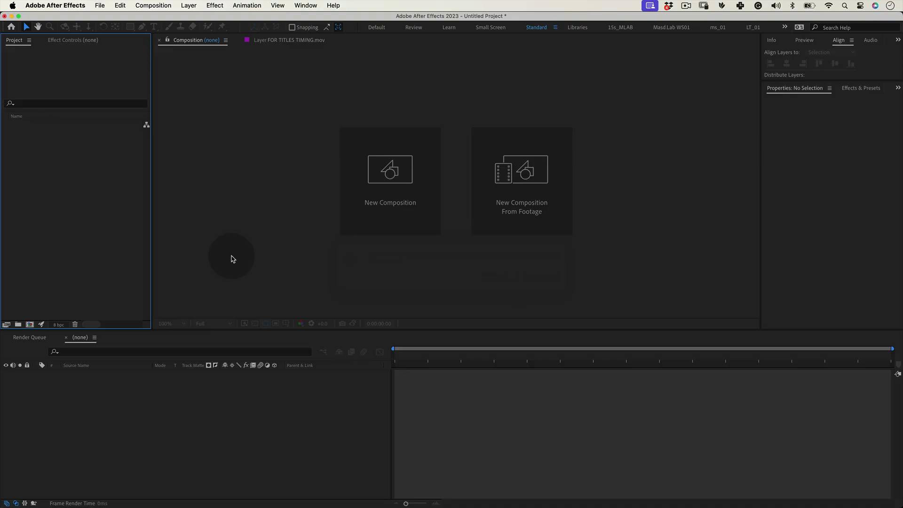
# Step: Create a 1080 × 1080 px, 30 fps composition named "Kinetic Type - 10" with a five-second duration
pyautogui.click(365, 189)
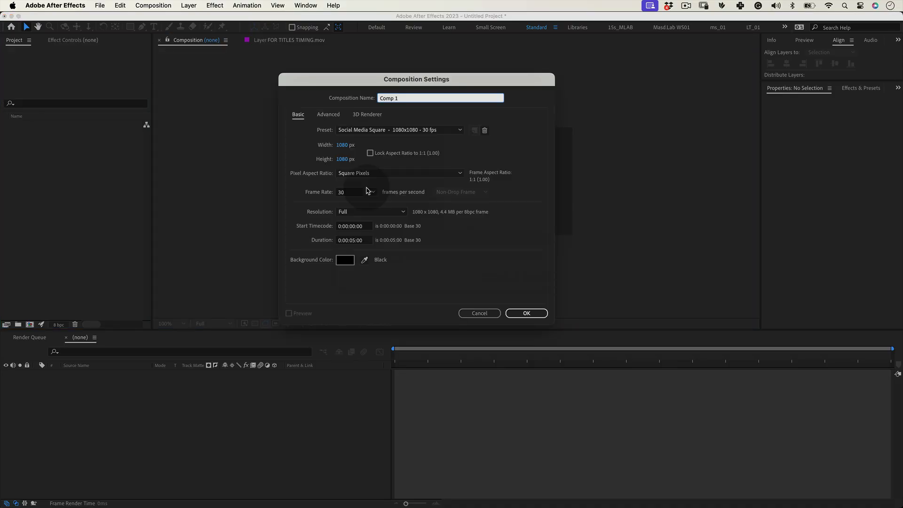
pyautogui.write('Kinetic Type - 10')
pyautogui.press('Tab')
pyautogui.press('Tab')
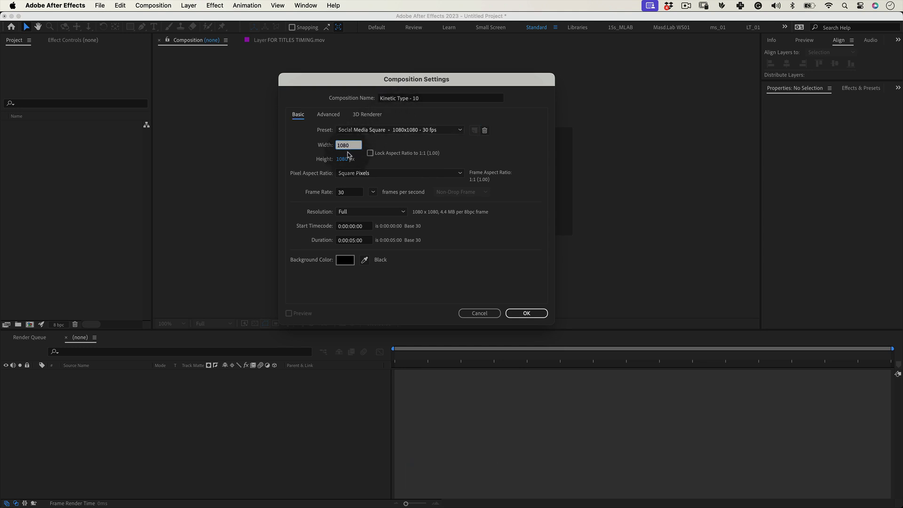
pyautogui.click(347, 158)
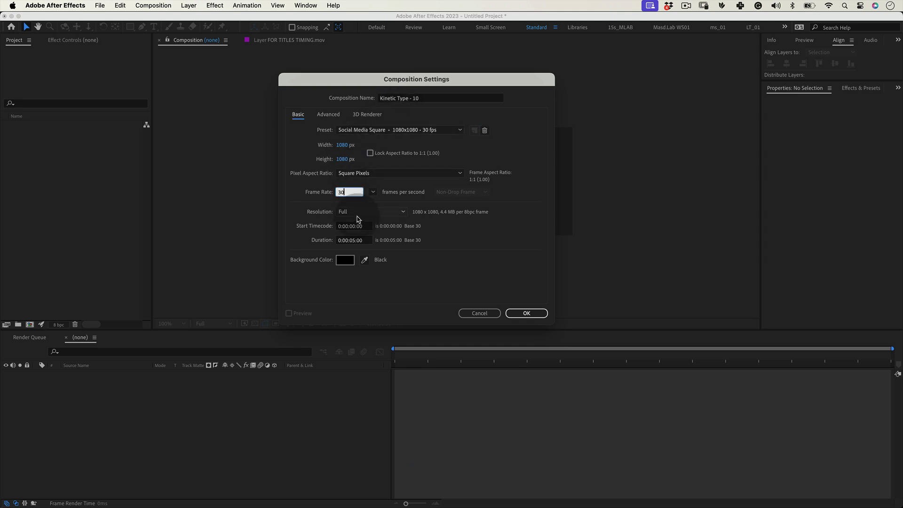
pyautogui.click(528, 313)
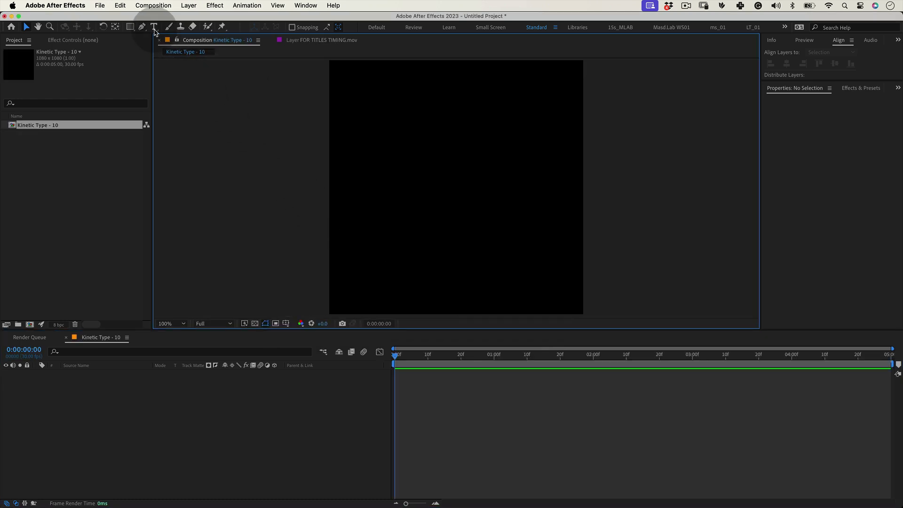
# Step: Add a text layer reading "Lex.fridman" to the composition
pyautogui.click(154, 28)
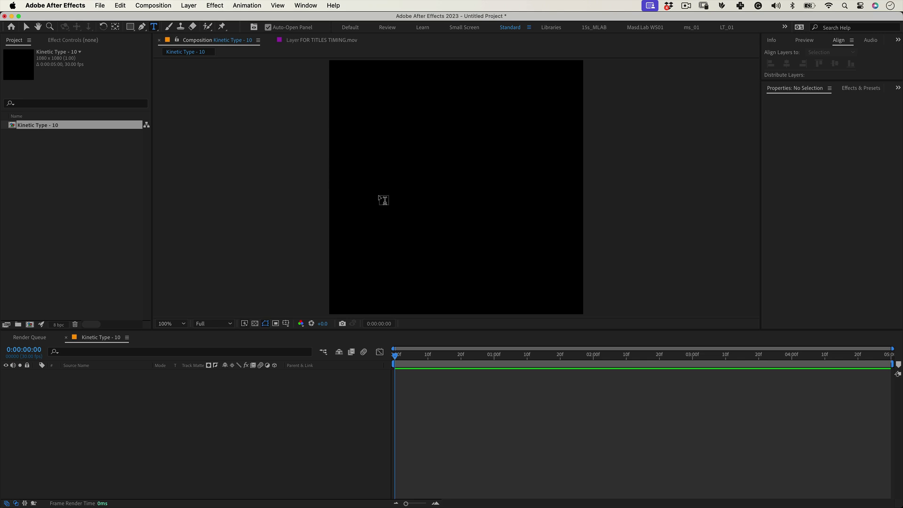
pyautogui.click(384, 200)
pyautogui.write('Lex')
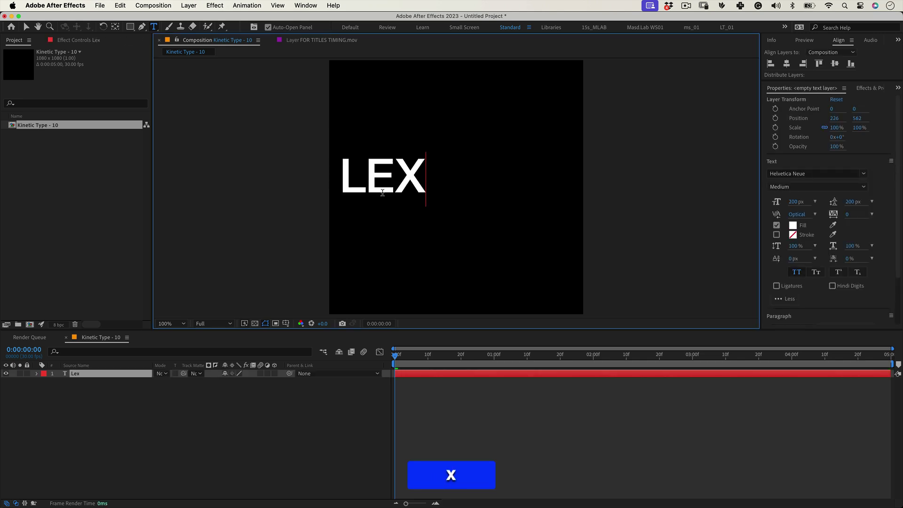
pyautogui.write('.fridm')
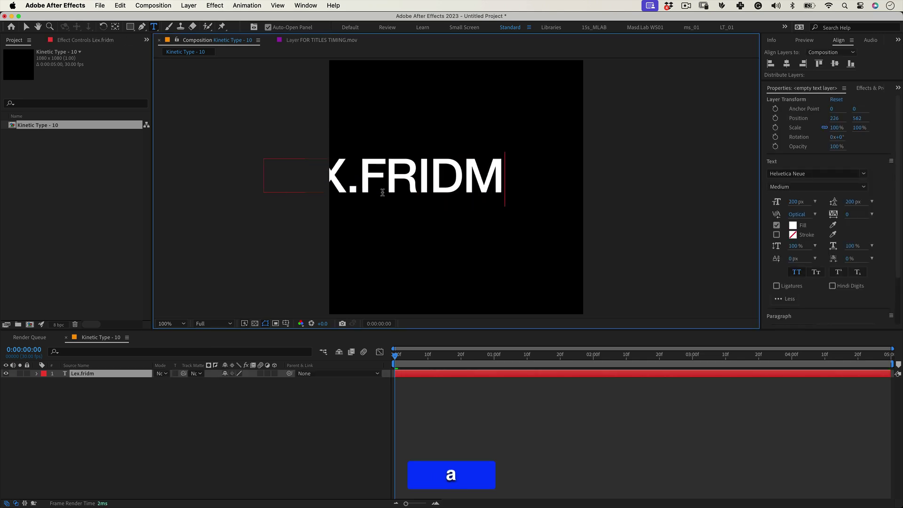
pyautogui.write('an')
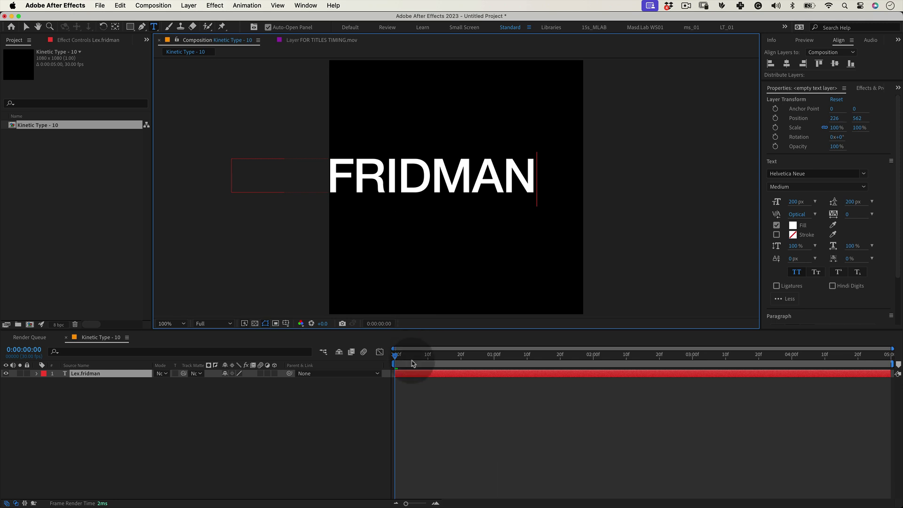
pyautogui.click(412, 363)
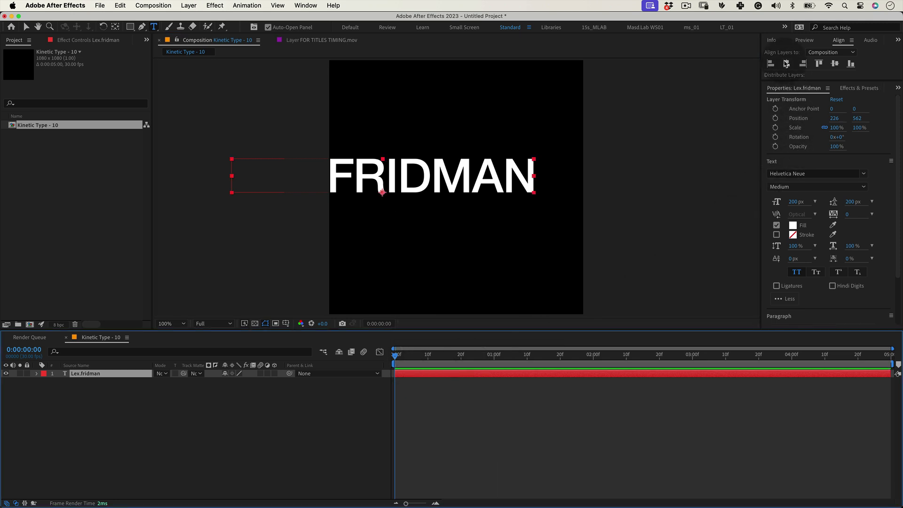
# Step: Center the text layer horizontally and vertically in the composition and reduce its font size to 143 px
pyautogui.click(786, 64)
pyautogui.click(832, 64)
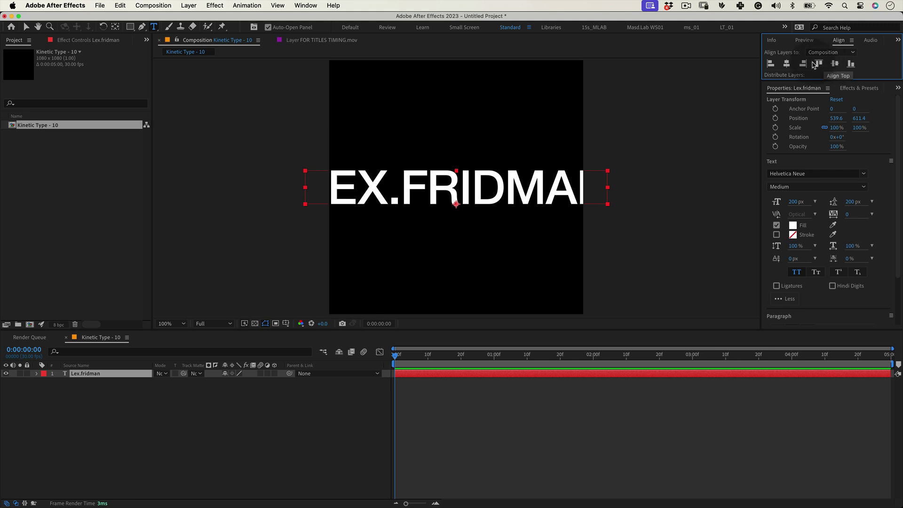
pyautogui.moveTo(785, 202); pyautogui.dragTo(758, 202)
# Step: Pre-compose the text layer under the default name, moving all attributes into the new composition
pyautogui.click(478, 397)
pyautogui.click(481, 375)
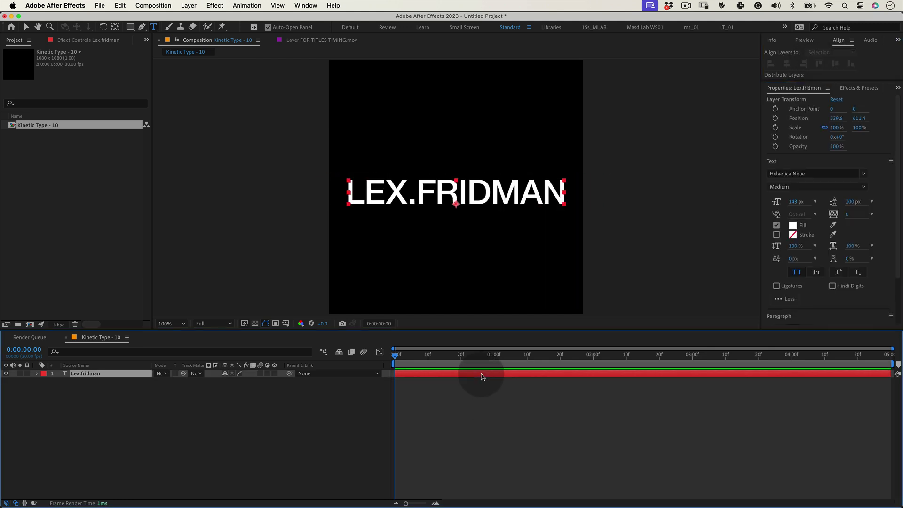
pyautogui.rightClick(482, 375)
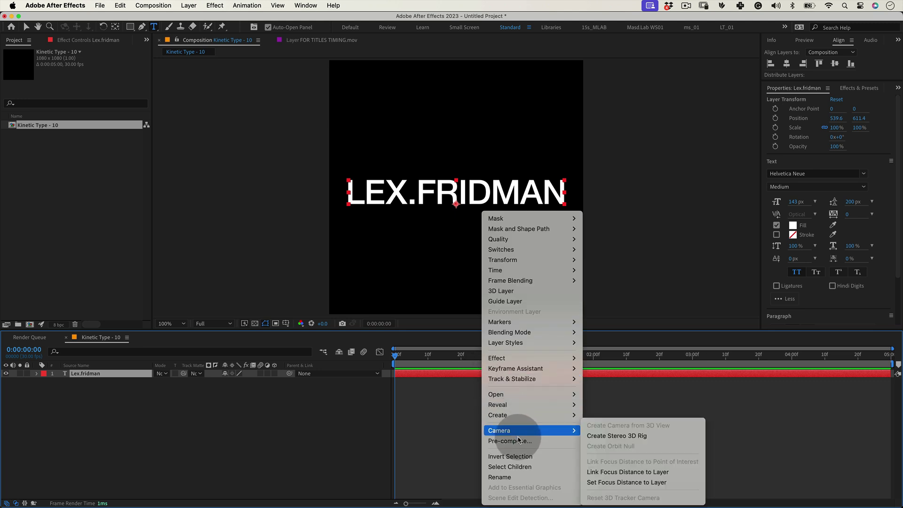
pyautogui.click(519, 441)
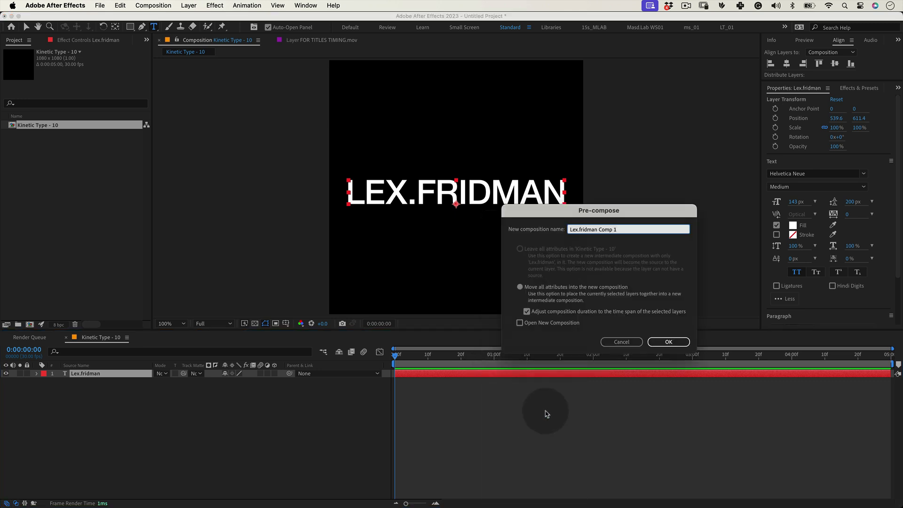
pyautogui.click(668, 342)
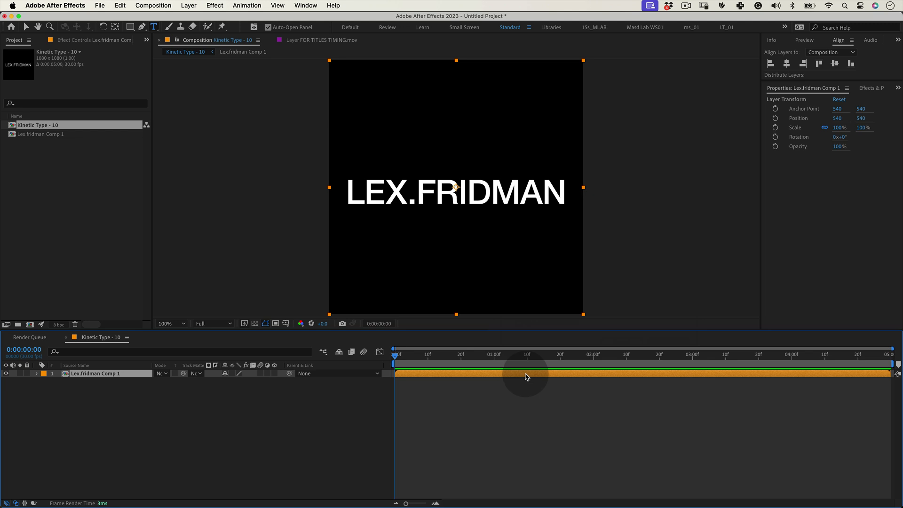
# Step: Open the text pre-comp and crop it to a region of interest of about 950 × 120 px tightly around the text
pyautogui.doubleClick(526, 377)
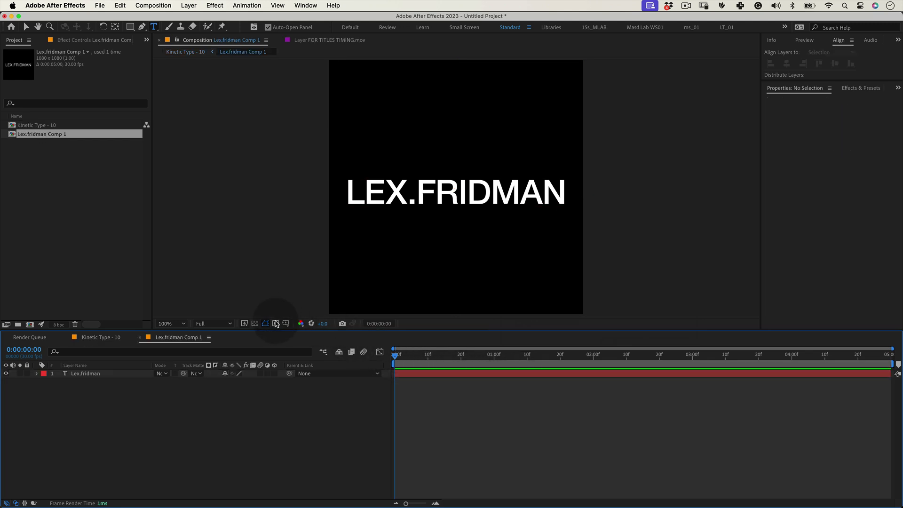
pyautogui.click(275, 323)
pyautogui.moveTo(343, 176); pyautogui.dragTo(568, 207)
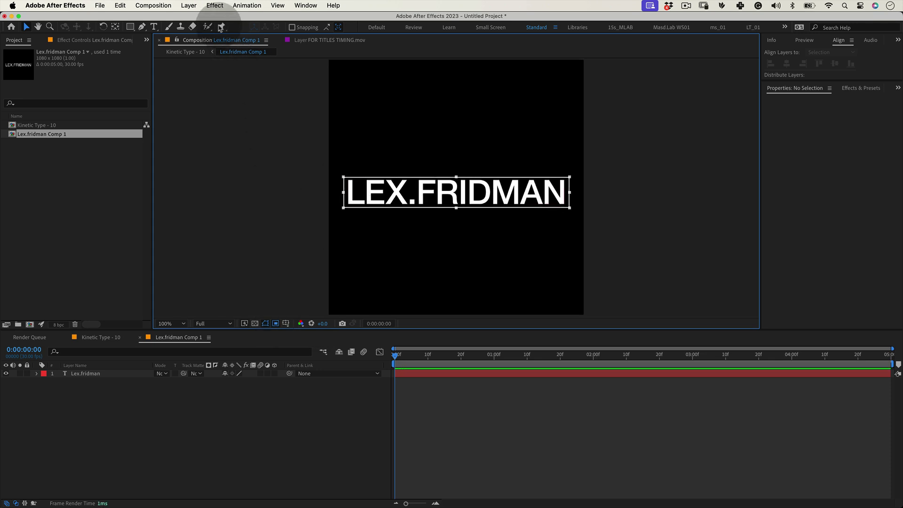
pyautogui.click(168, 7)
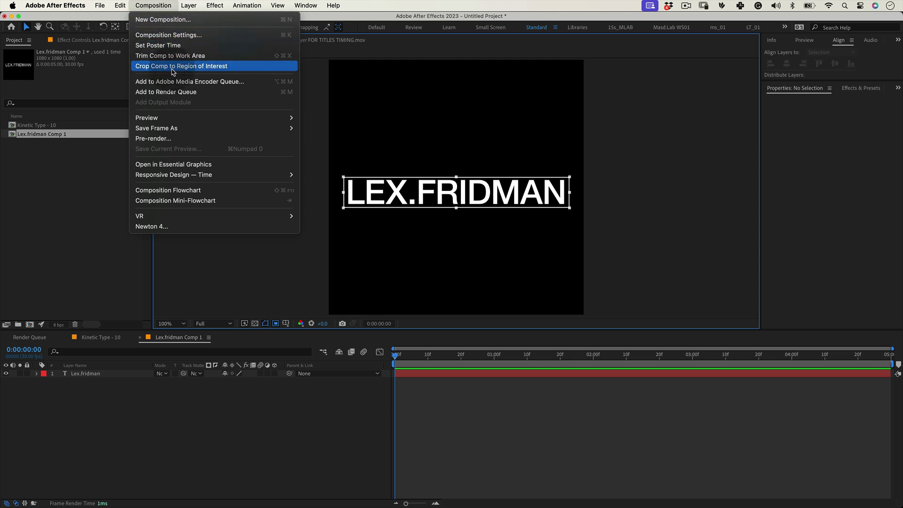
pyautogui.click(172, 69)
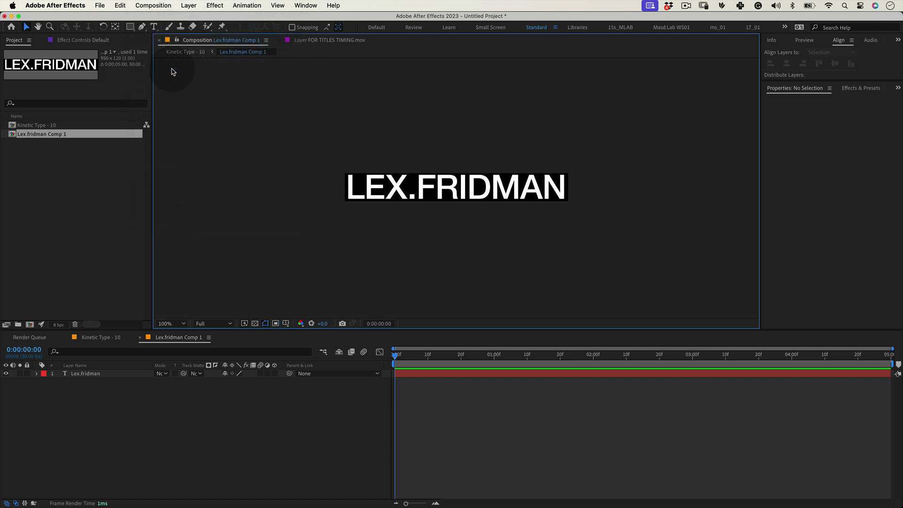
# Step: Return to the Kinetic Type - 10 composition and apply the CC RepeTile effect to the pre-composed text layer
pyautogui.click(323, 351)
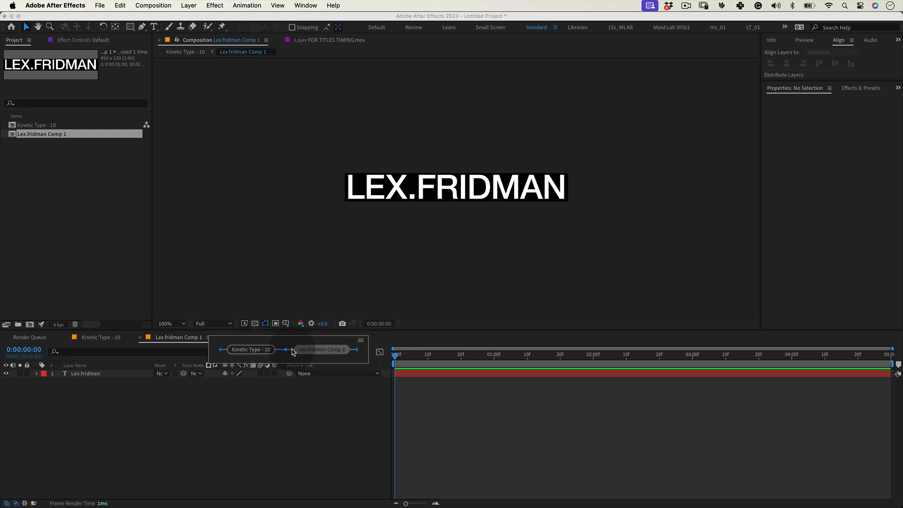
pyautogui.click(249, 349)
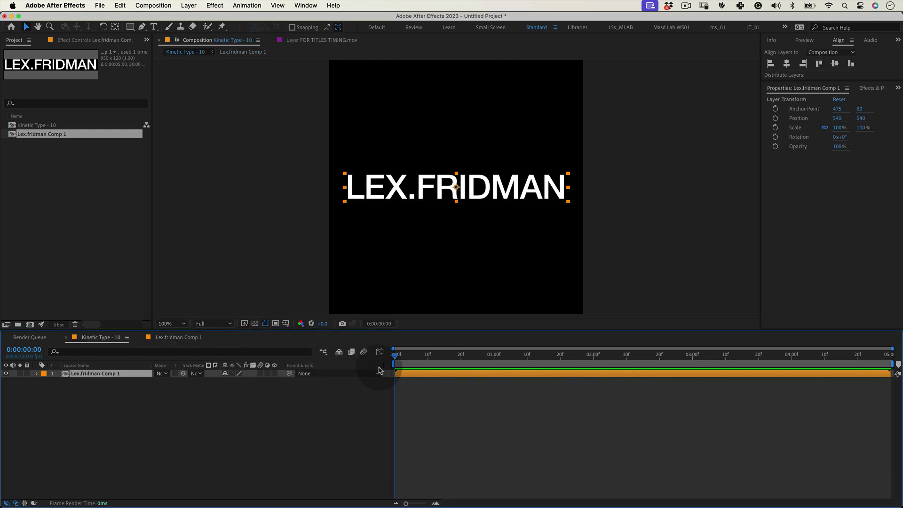
pyautogui.click(215, 5)
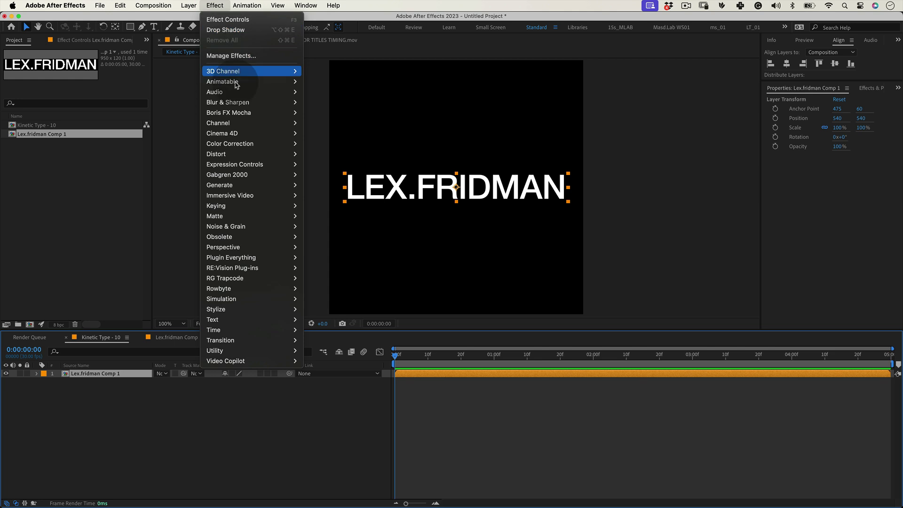
pyautogui.moveTo(235, 309)
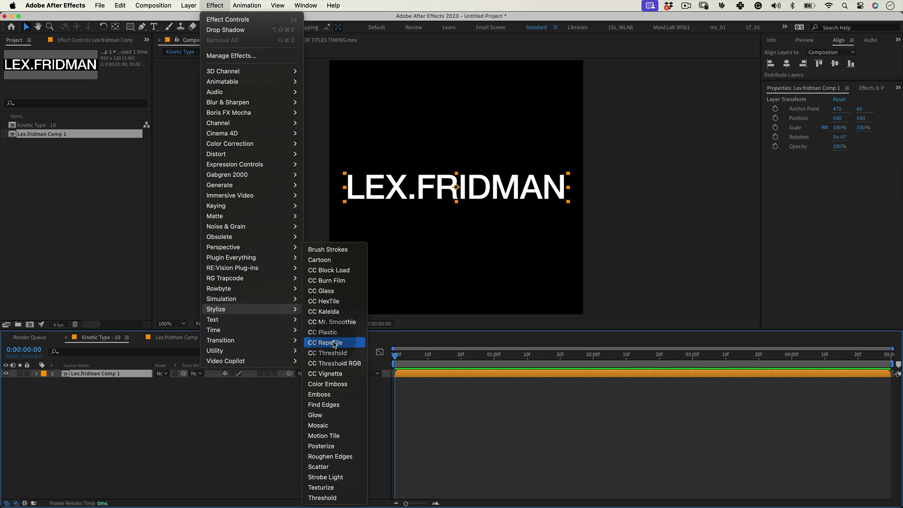
pyautogui.click(334, 343)
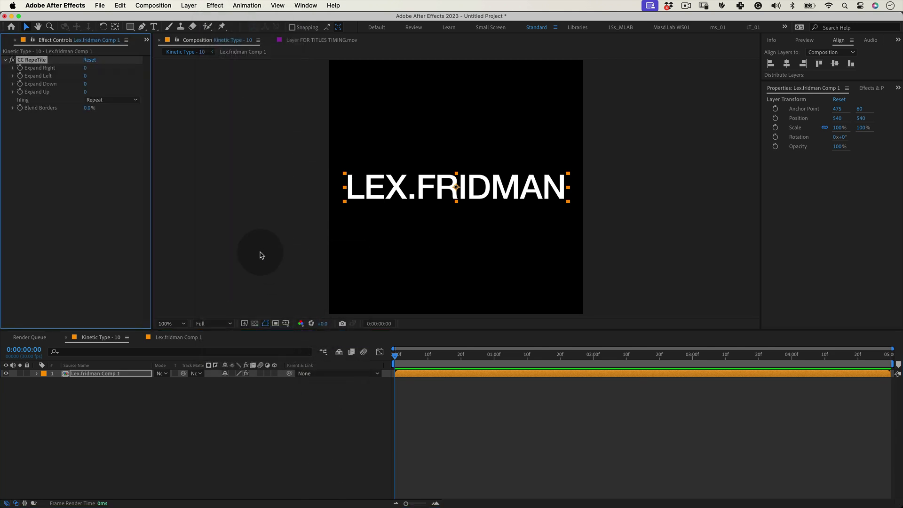
# Step: Set CC RepeTile's Expand Right, Left, Down and Up to 1000 each and its Tiling to Brick
pyautogui.click(86, 68)
pyautogui.write('1000')
pyautogui.press('Tab')
pyautogui.write('1000')
pyautogui.press('Tab')
pyautogui.write('1000\t1000')
pyautogui.press('Tab')
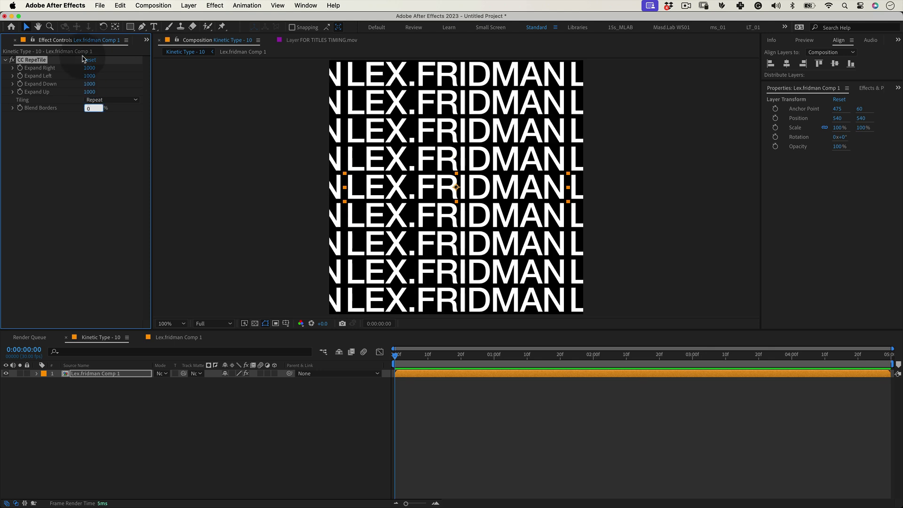
pyautogui.click(120, 100)
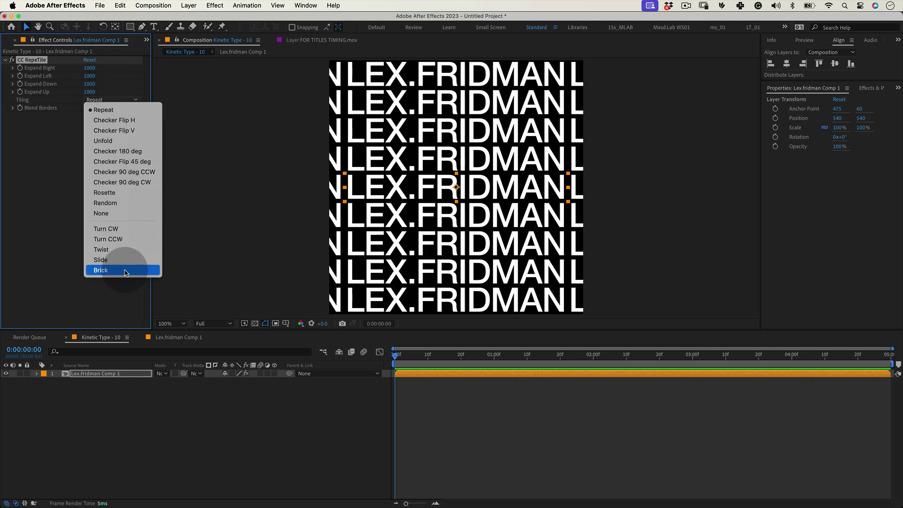
pyautogui.click(103, 270)
# Step: Apply the Motion Tile effect to the tiled text layer and enable Tile Center keyframing at 0:00:00:00
pyautogui.click(220, 7)
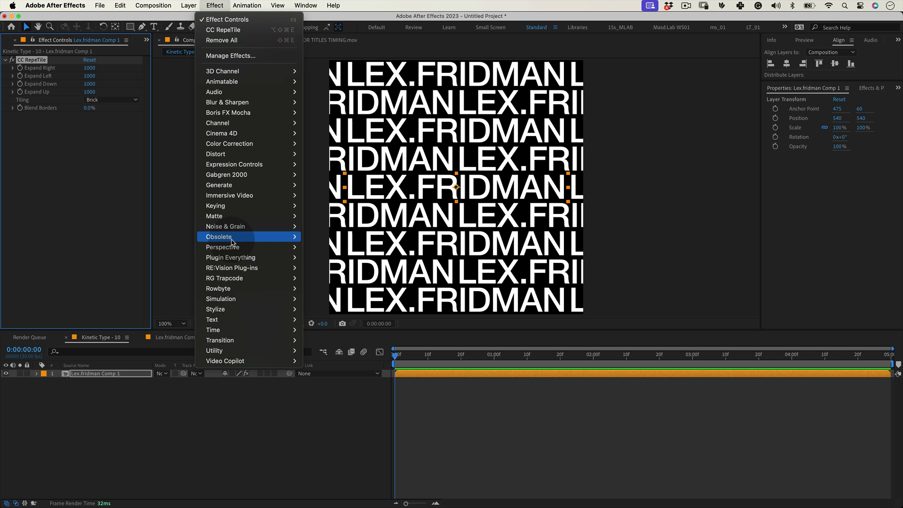
pyautogui.moveTo(236, 310)
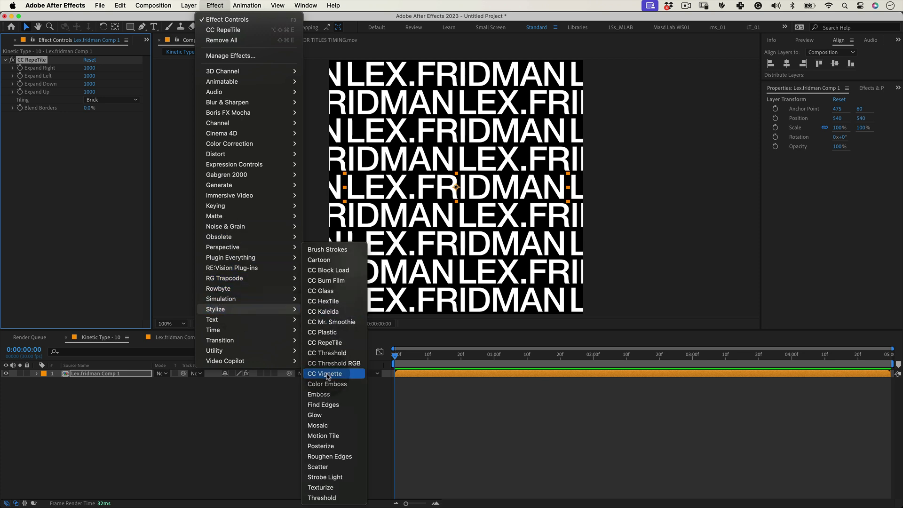
pyautogui.click(334, 435)
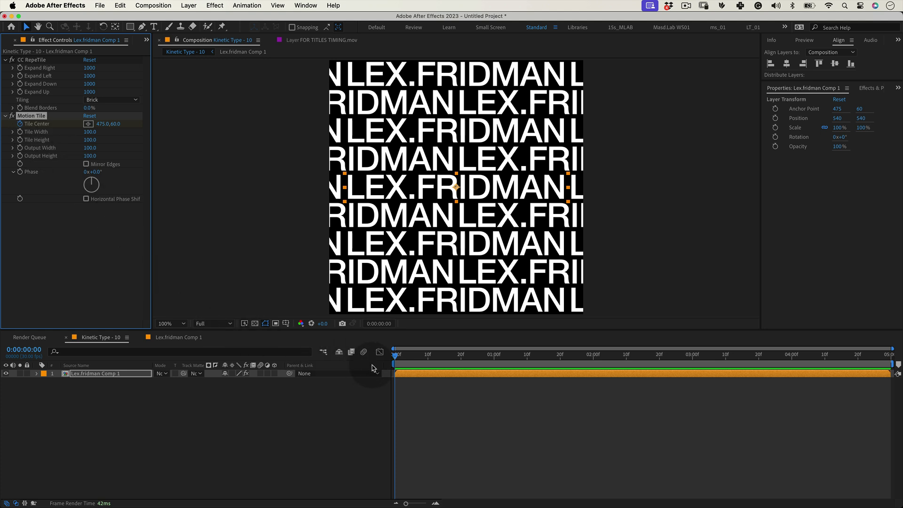
# Step: At 0:00:04:29, keyframe Motion Tile's Tile Center X at 475*5 (2375) and preview the scrolling text
pyautogui.moveTo(396, 358); pyautogui.dragTo(895, 396)
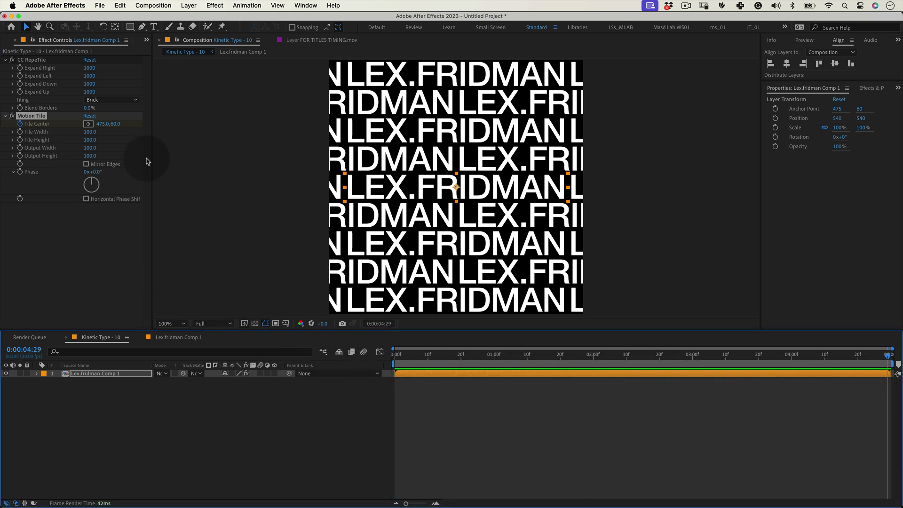
pyautogui.click(103, 124)
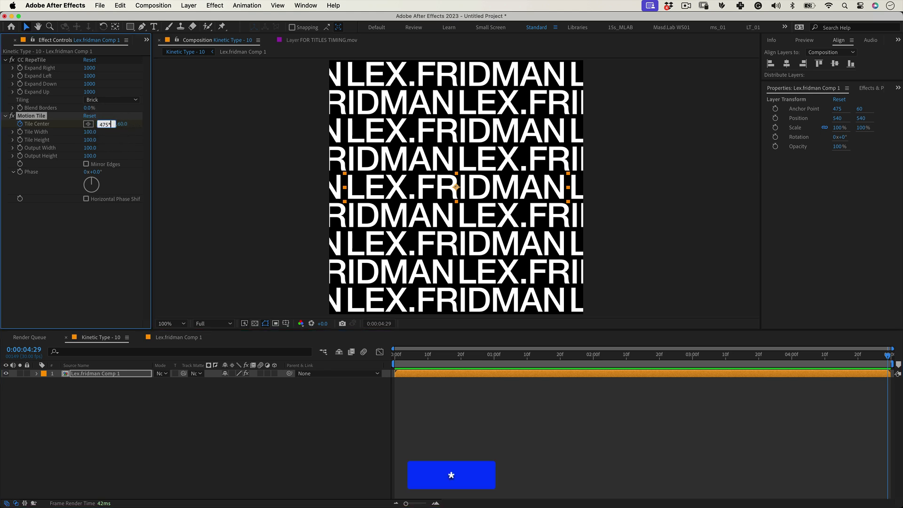
pyautogui.write('475*5')
pyautogui.press('Return')
pyautogui.press('space')
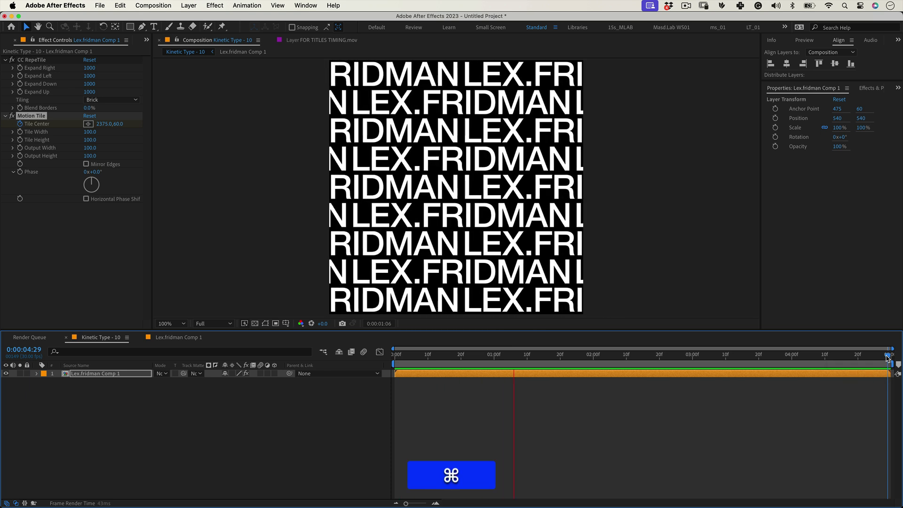
# Step: Pre-compose the tiled text layer as Lex.fridman Comp 2, moving all attributes into the new composition and adjusting its duration to the layer's time span
pyautogui.click(514, 374)
pyautogui.click(515, 374)
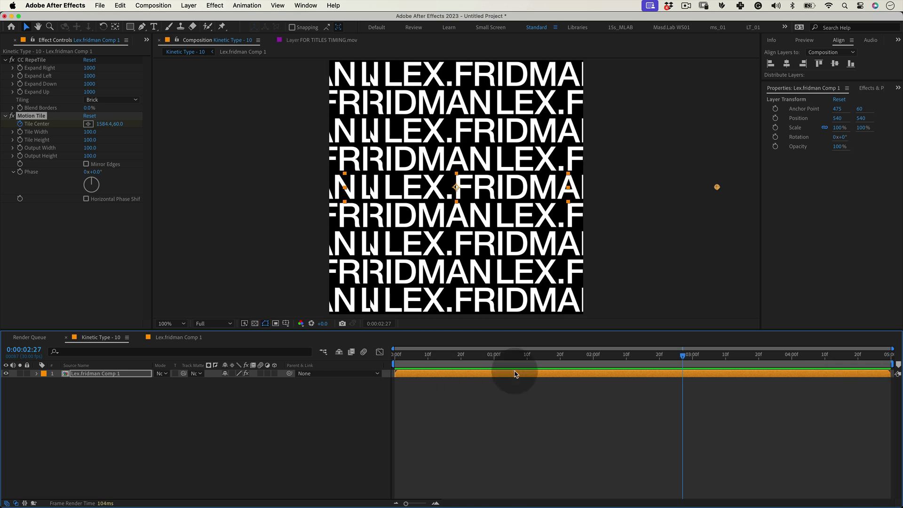
pyautogui.rightClick(515, 374)
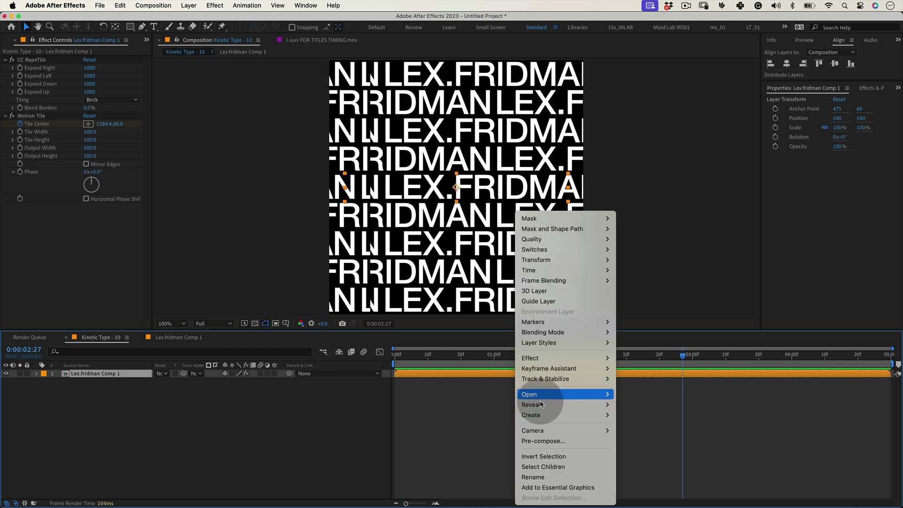
pyautogui.click(545, 441)
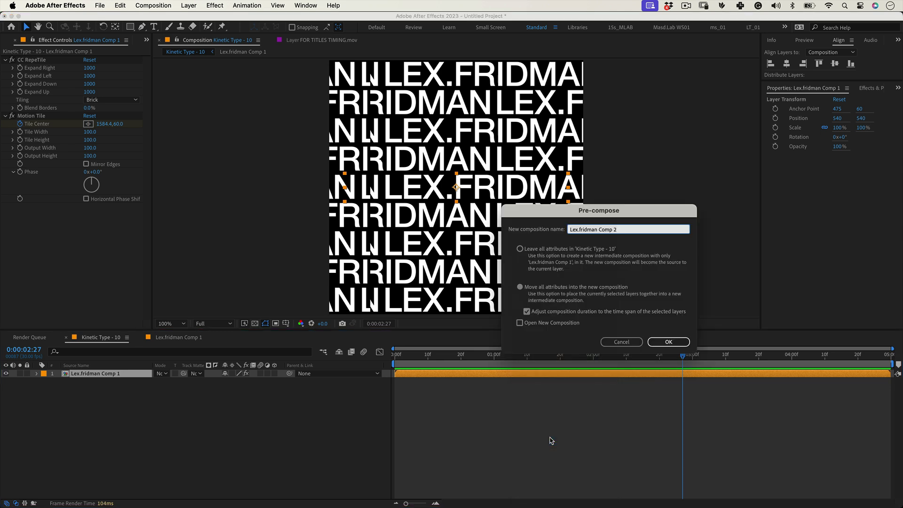
pyautogui.click(556, 288)
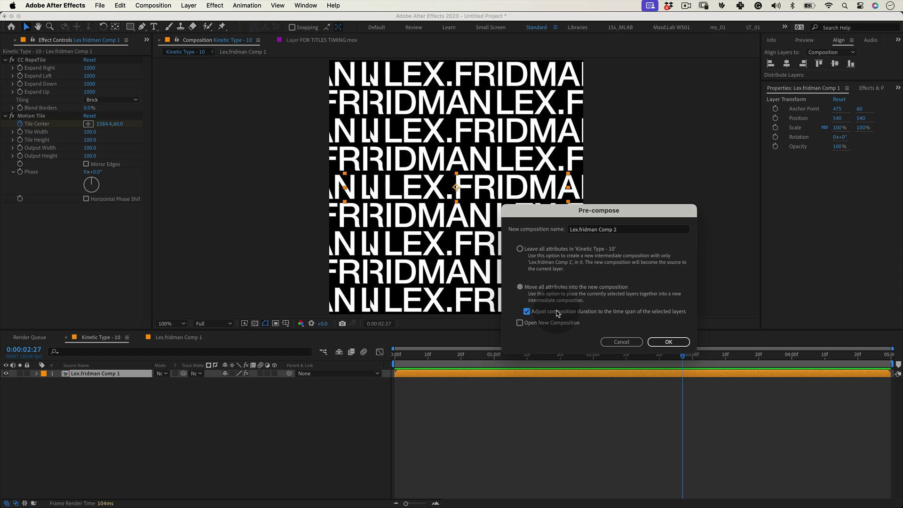
pyautogui.click(668, 342)
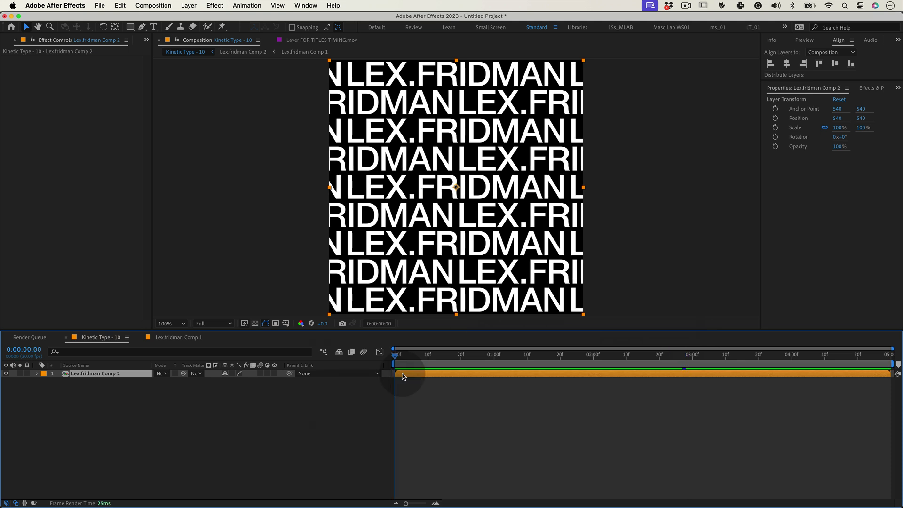
# Step: Apply Mesh Warp to the new pre-composed layer with Rows 1, Columns 1 and Quality 10, and enable Distortion Mesh keyframing at 0:00:00:00
pyautogui.click(215, 5)
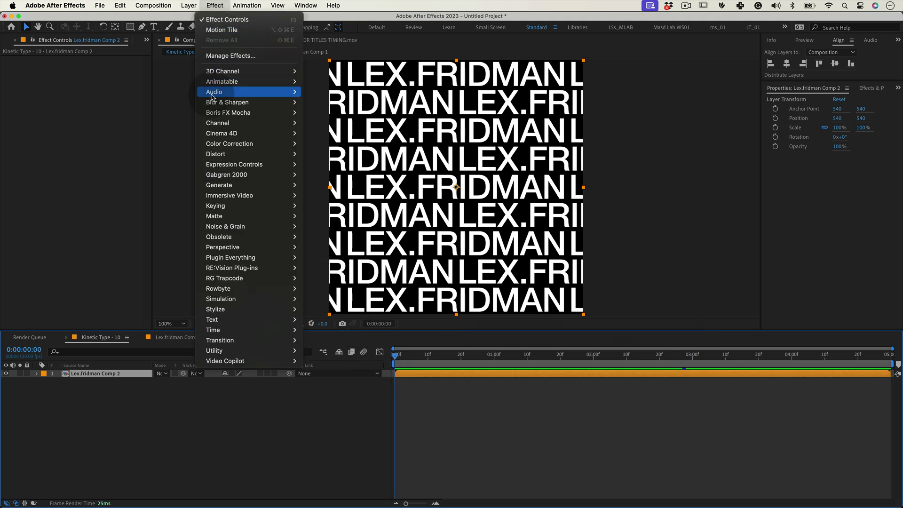
pyautogui.moveTo(226, 153)
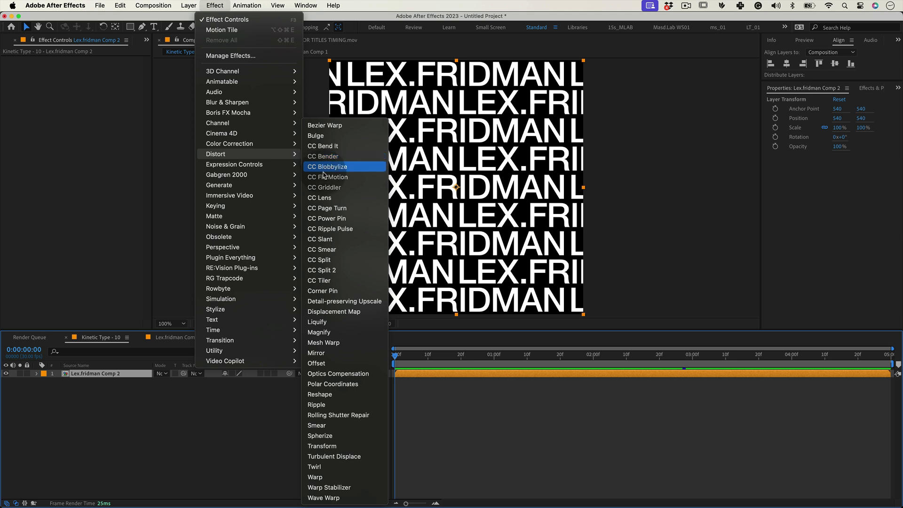
pyautogui.click(329, 343)
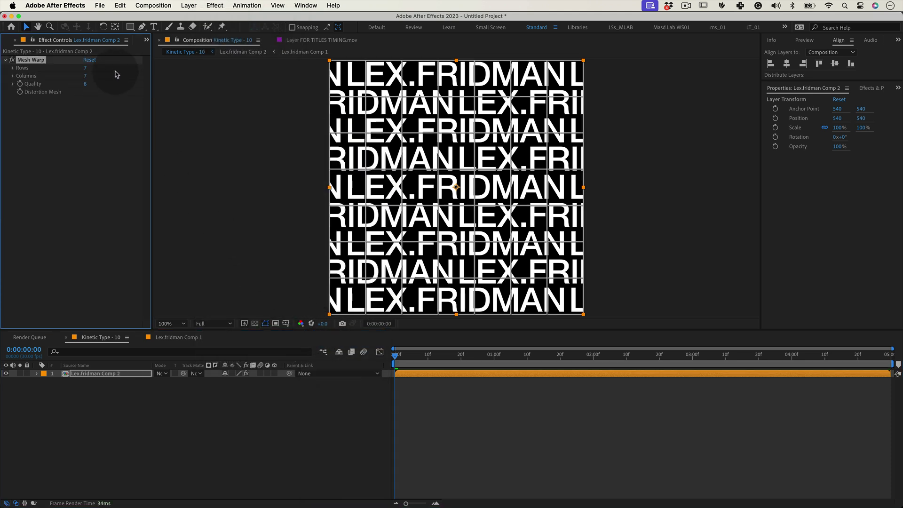
pyautogui.click(86, 68)
pyautogui.write('1')
pyautogui.press('Tab')
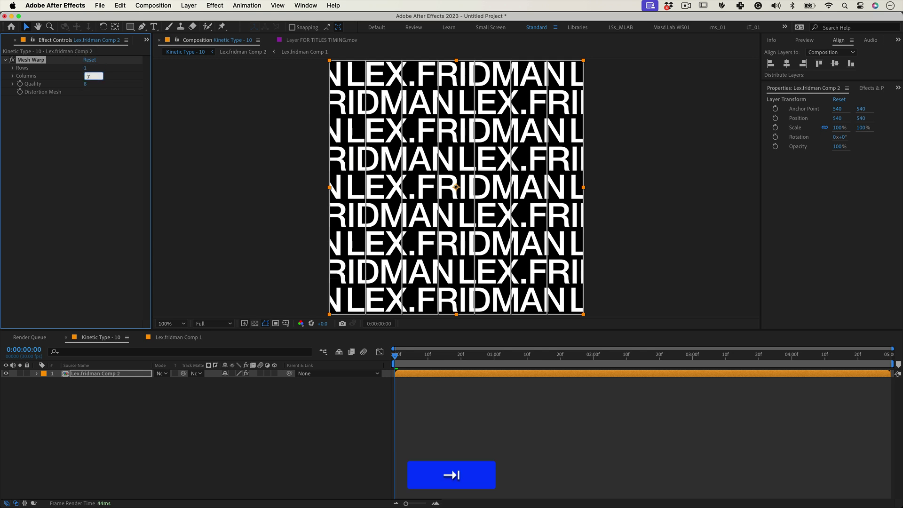
pyautogui.write('1')
pyautogui.press('Tab')
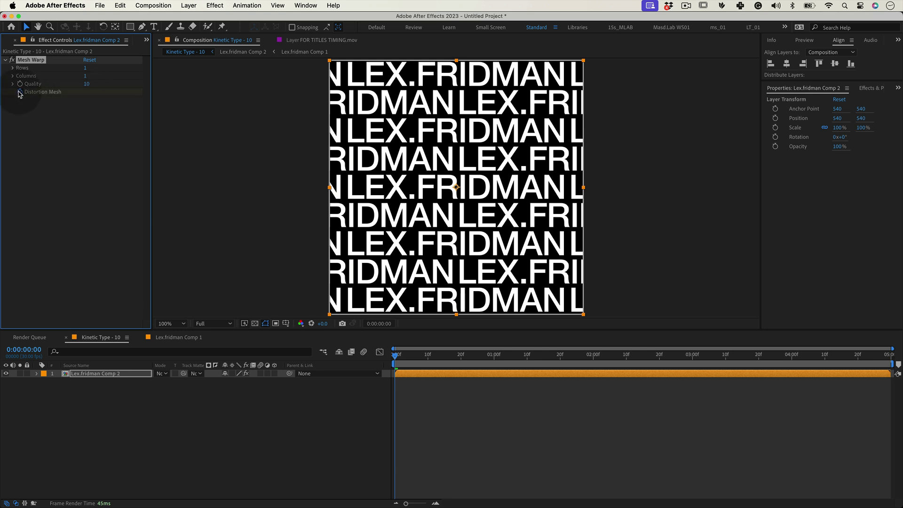
# Step: At 0:00:01:15, collapse the mesh's upper-right corner onto its upper-left corner with aligned tangents, and reveal the layer's keyframes
pyautogui.click(435, 503)
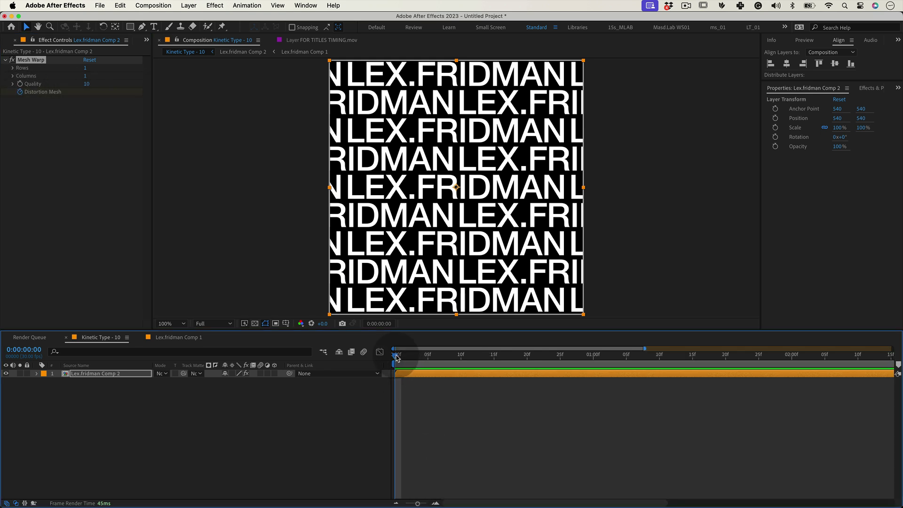
pyautogui.moveTo(397, 357); pyautogui.dragTo(693, 364)
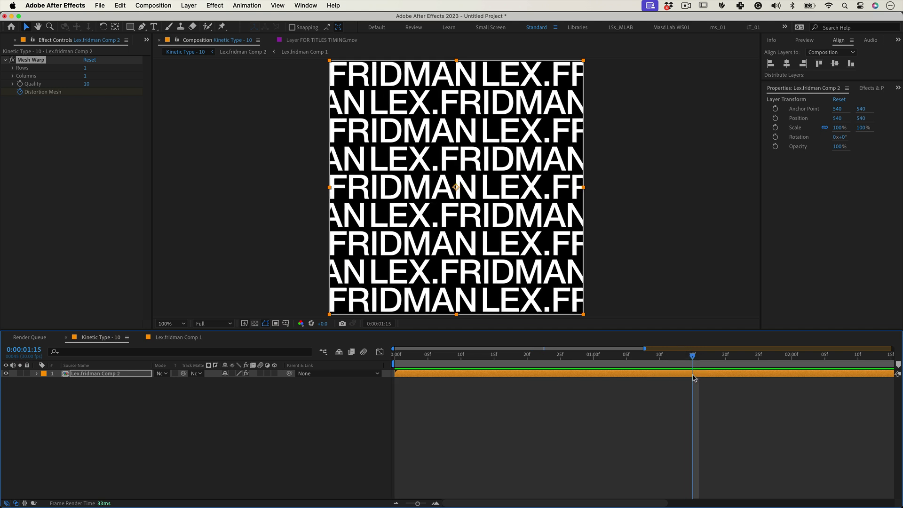
pyautogui.click(584, 61)
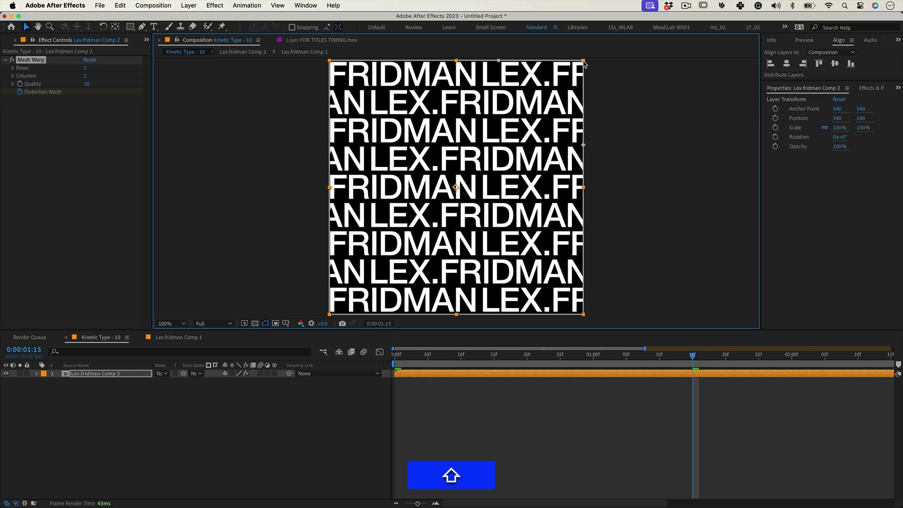
pyautogui.moveTo(583, 62); pyautogui.dragTo(366, 69)
pyautogui.click(329, 61)
pyautogui.scroll(-1, 407, 141)
pyautogui.moveTo(415, 107); pyautogui.dragTo(373, 107)
pyautogui.scroll(3, 372, 106)
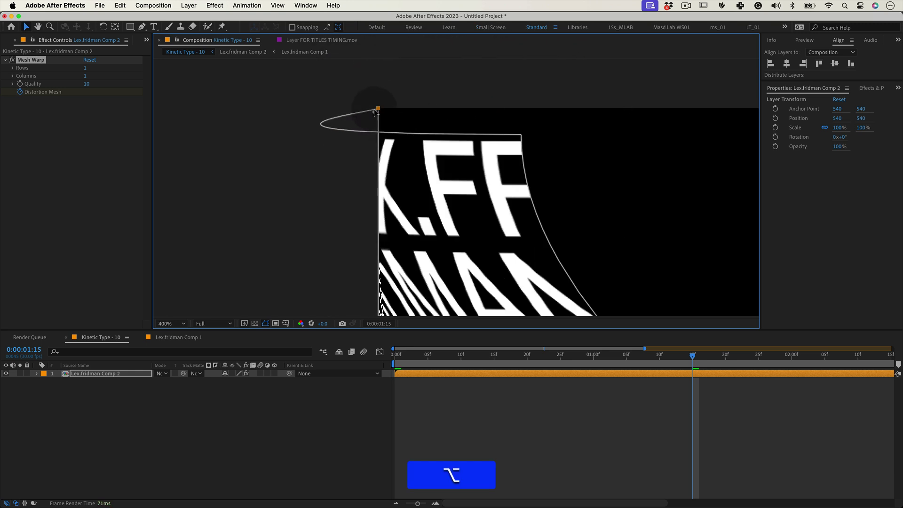
pyautogui.moveTo(520, 136); pyautogui.dragTo(383, 110)
pyautogui.scroll(-1, 365, 113)
pyautogui.moveTo(201, 114); pyautogui.dragTo(222, 116)
pyautogui.press('u')
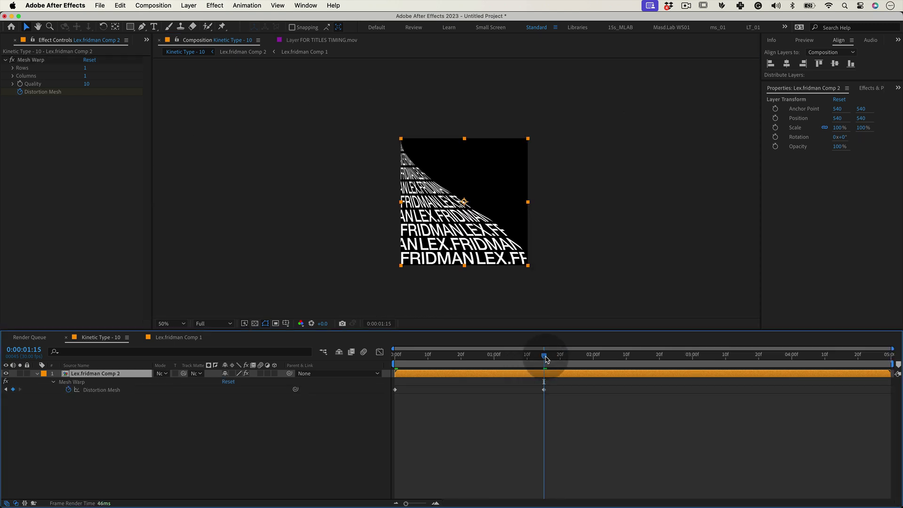
# Step: At 0:00:03:00, collapse the mesh's lower-right corner onto its lower-left corner, including the tangents, and preview the animation
pyautogui.moveTo(545, 358); pyautogui.dragTo(692, 374)
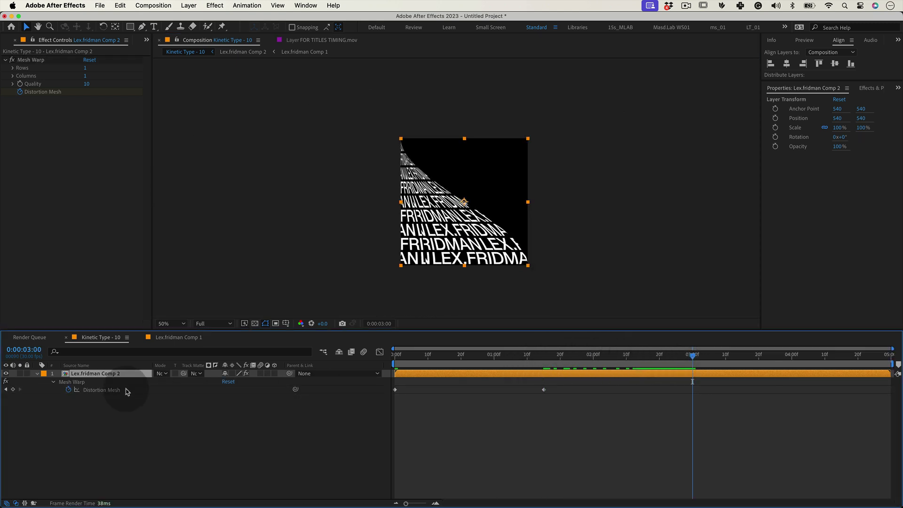
pyautogui.click(72, 381)
pyautogui.click(528, 266)
pyautogui.moveTo(527, 266); pyautogui.dragTo(413, 263)
pyautogui.scroll(2, 411, 262)
pyautogui.click(371, 275)
pyautogui.moveTo(540, 275); pyautogui.dragTo(260, 276)
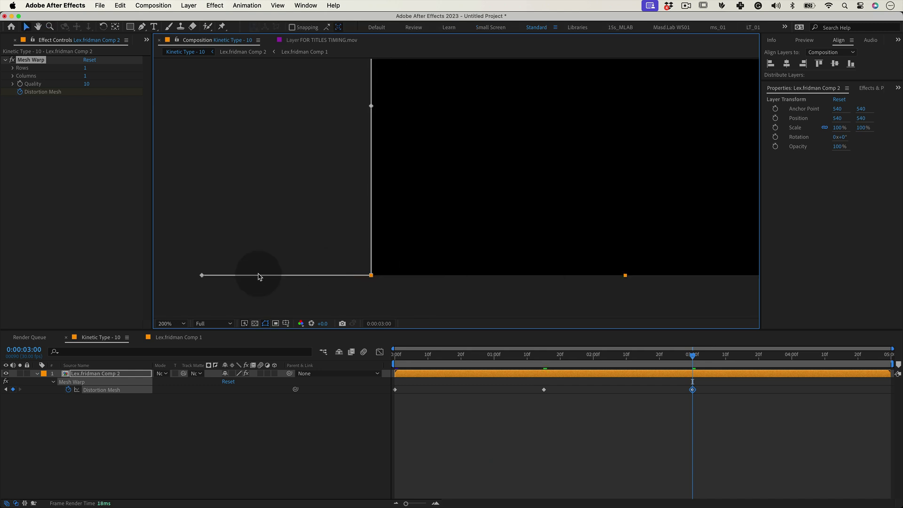
pyautogui.hotkey('shift', '/')
pyautogui.press('0')
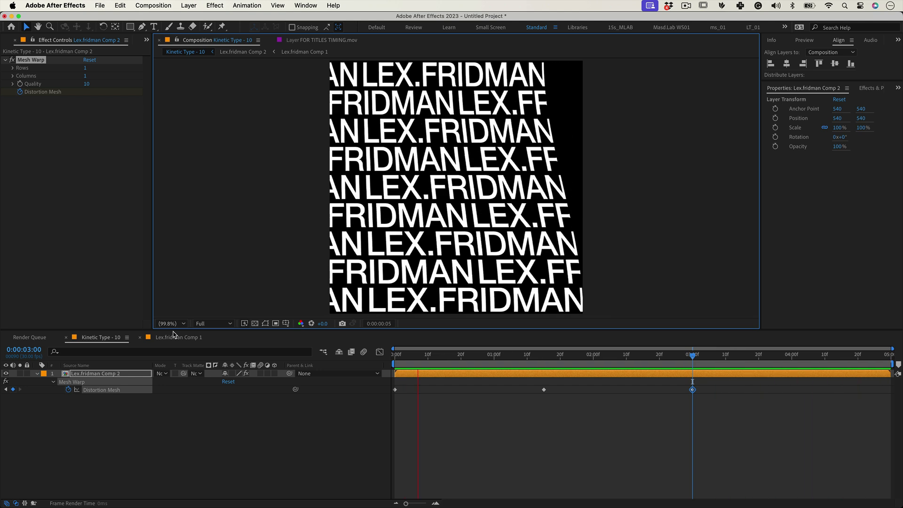
pyautogui.press('space')
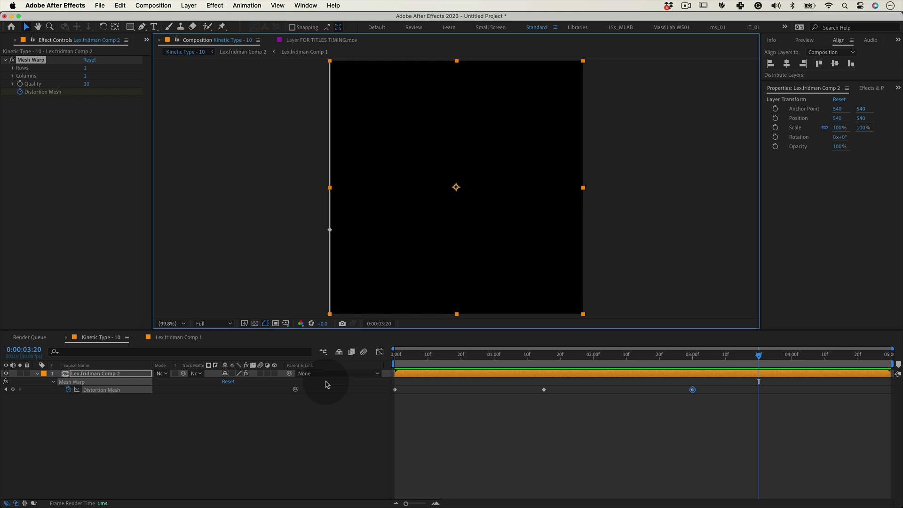
# Step: Duplicate the Lex.fridman Comp 2 layer and shift the copy's three Distortion Mesh keyframes to start at 0:00:01:15
pyautogui.press('super+d')
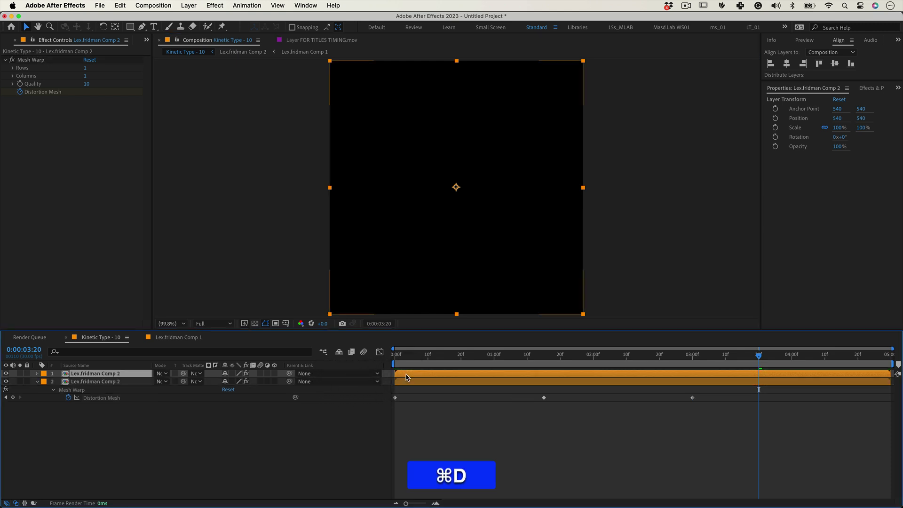
pyautogui.press('u')
pyautogui.moveTo(404, 373); pyautogui.dragTo(706, 395)
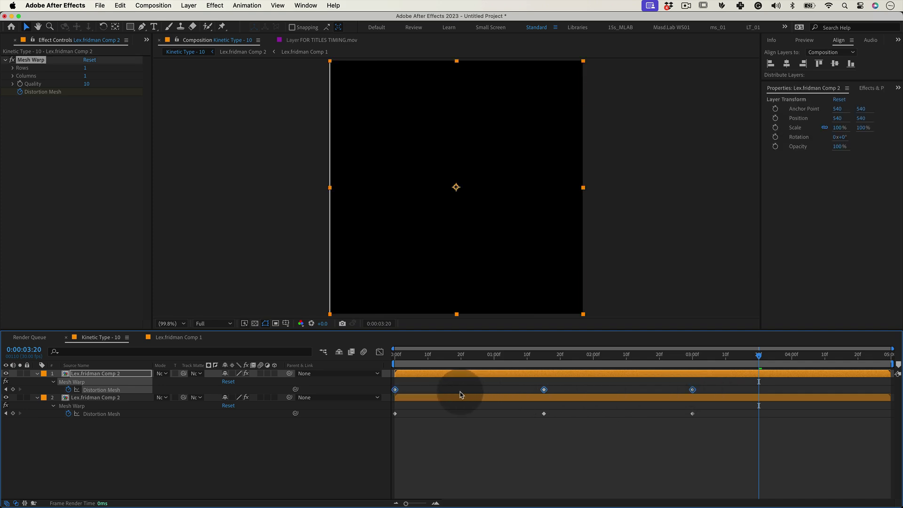
pyautogui.moveTo(399, 392); pyautogui.dragTo(542, 381)
# Step: At 0:00:01:15, reset the duplicate layer's Mesh Warp and set it to Rows 1, Columns 1 and Quality 10
pyautogui.moveTo(758, 356); pyautogui.dragTo(545, 378)
pyautogui.keyDown('shift'); pyautogui.click(544, 390); pyautogui.keyUp('shift')
pyautogui.click(545, 399)
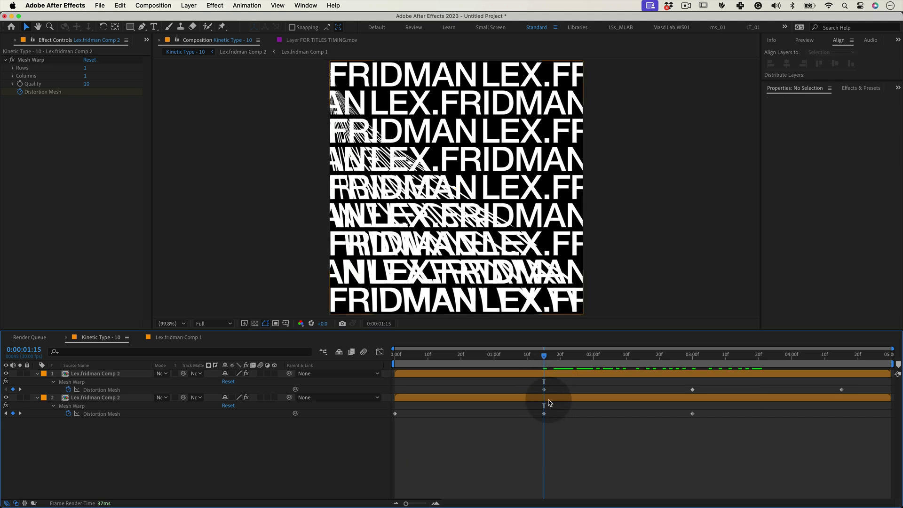
pyautogui.click(544, 375)
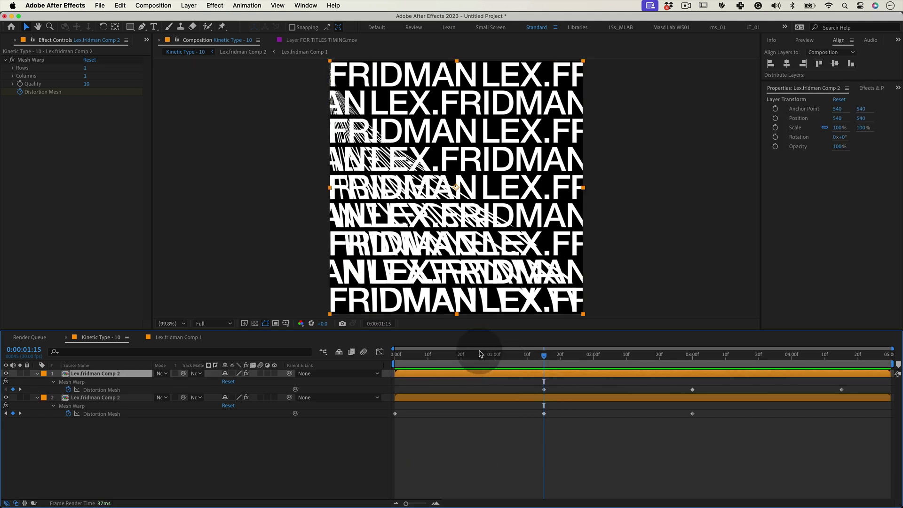
pyautogui.click(313, 228)
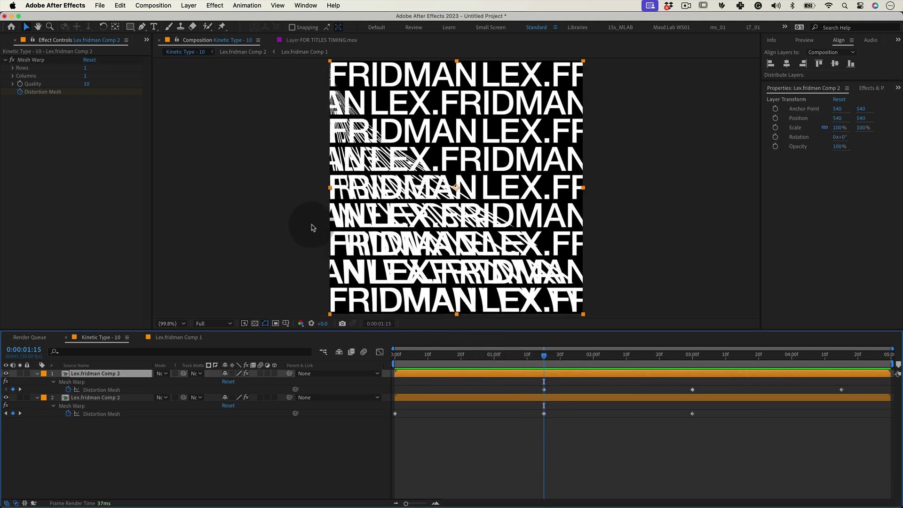
pyautogui.click(92, 61)
pyautogui.click(86, 68)
pyautogui.write('1')
pyautogui.press('Tab')
pyautogui.write('1')
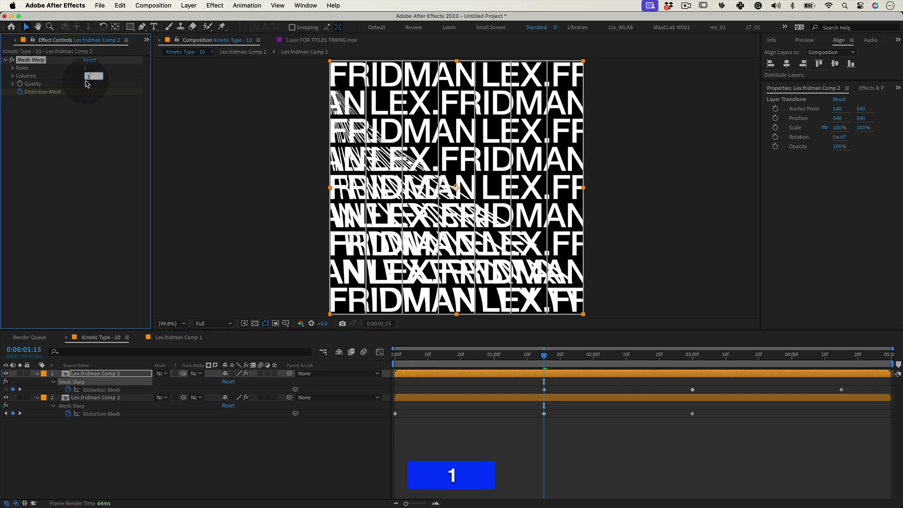
pyautogui.press('Tab')
# Step: Collapse the duplicate's upper-left mesh corner and its tangents onto the upper-right corner at 0:00:01:15
pyautogui.click(48, 60)
pyautogui.moveTo(330, 61); pyautogui.dragTo(576, 60)
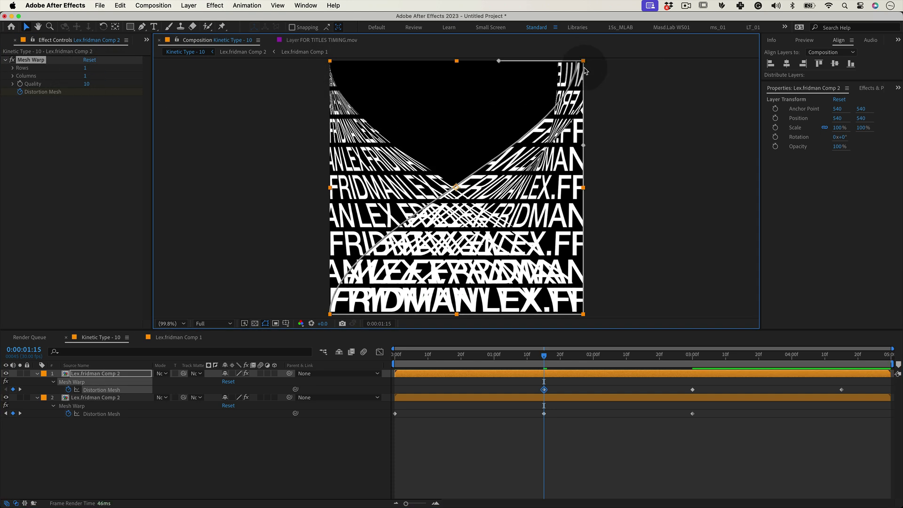
pyautogui.scroll(2, 593, 63)
pyautogui.moveTo(197, 112); pyautogui.dragTo(649, 111)
pyautogui.click(508, 111)
pyautogui.scroll(-2, 581, 126)
pyautogui.moveTo(714, 119); pyautogui.dragTo(563, 119)
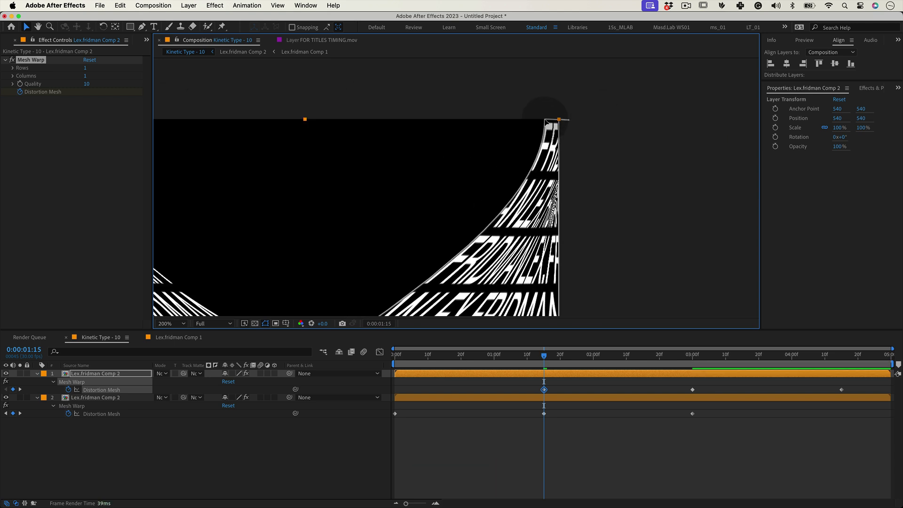
pyautogui.scroll(3, 546, 119)
pyautogui.moveTo(643, 119)
pyautogui.mouseDown()
pyautogui.moveTo(536, 117)
pyautogui.moveTo(648, 119)
pyautogui.mouseUp()
# Step: Collapse the duplicate's lower-left mesh corner and its tangents onto the lower-right corner at 0:00:01:15, and fit the composition in view
pyautogui.press('z')
pyautogui.scroll(-5, 611, 141)
pyautogui.press('v')
pyautogui.moveTo(316, 272); pyautogui.dragTo(558, 270)
pyautogui.scroll(4, 568, 269)
pyautogui.moveTo(370, 313); pyautogui.dragTo(512, 304)
pyautogui.scroll(-2, 512, 304)
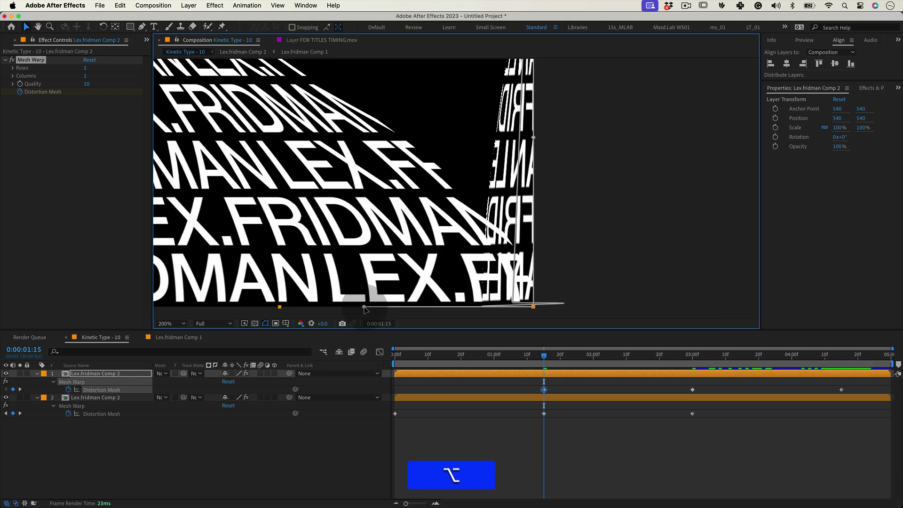
pyautogui.click(514, 304)
pyautogui.moveTo(687, 303); pyautogui.dragTo(534, 307)
pyautogui.press('super+shift+a')
pyautogui.hotkey('shift', '/')
pyautogui.press('z')
# Step: At 0:00:03:00, reset the duplicate layer's Mesh Warp and set it to Rows 1, Columns 1 and Quality 10
pyautogui.moveTo(544, 357); pyautogui.dragTo(692, 373)
pyautogui.click(692, 373)
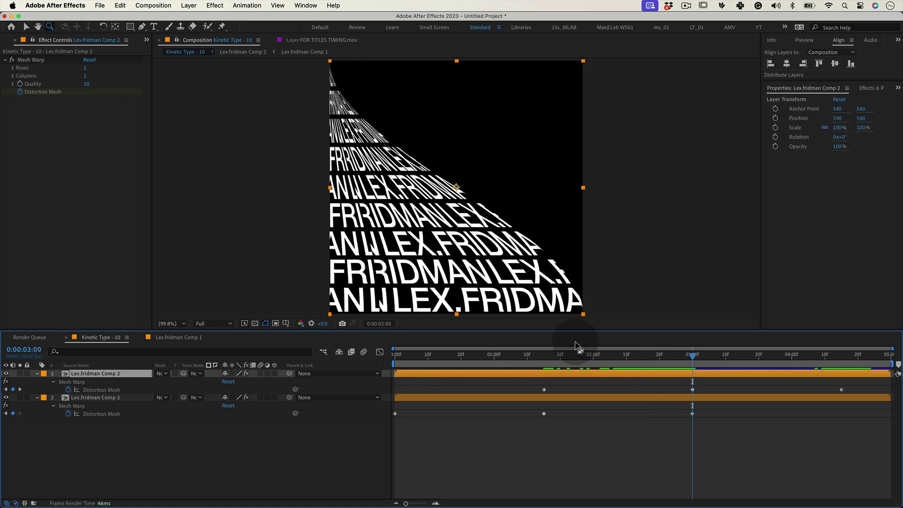
pyautogui.click(92, 61)
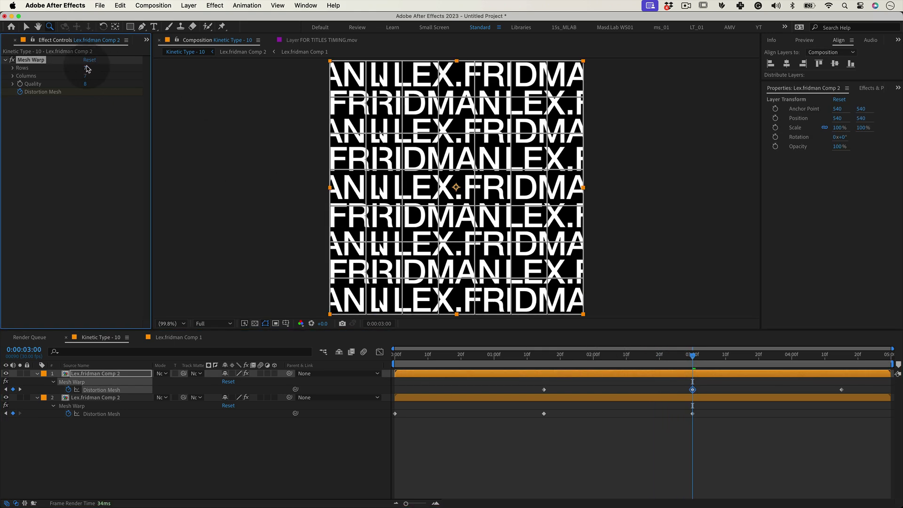
pyautogui.click(86, 68)
pyautogui.write('1')
pyautogui.click(86, 76)
pyautogui.write('1')
pyautogui.click(86, 84)
# Step: Collapse the duplicate's lower-left mesh corner and its tangents onto the lower-right corner at 0:00:03:00
pyautogui.press('v')
pyautogui.moveTo(330, 314); pyautogui.dragTo(550, 308)
pyautogui.scroll(-1, 584, 312)
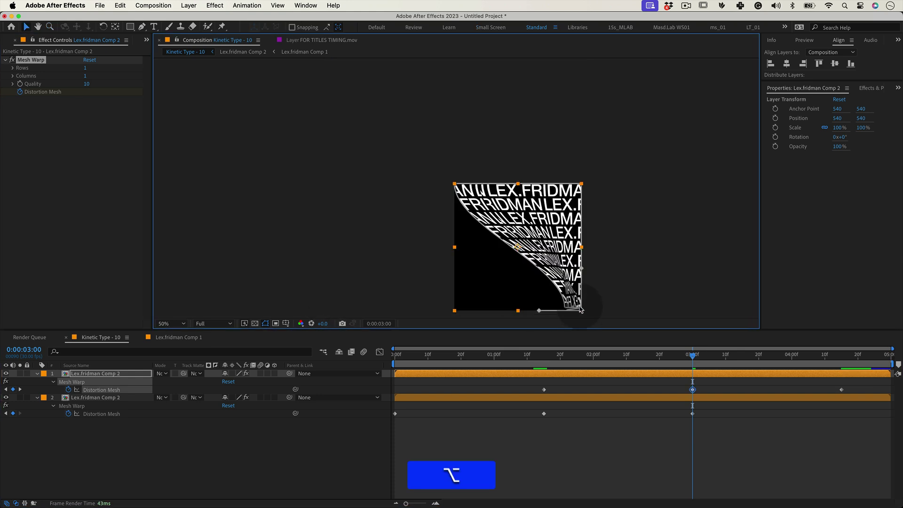
pyautogui.scroll(3, 585, 312)
pyautogui.moveTo(192, 272); pyautogui.dragTo(531, 272)
pyautogui.click(397, 249)
pyautogui.moveTo(736, 247); pyautogui.dragTo(499, 249)
pyautogui.scroll(-3, 498, 250)
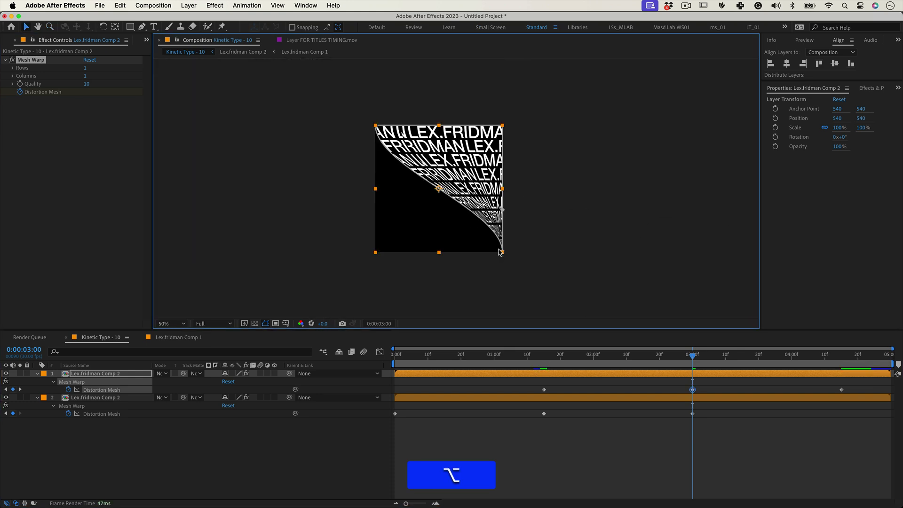
# Step: At 0:00:04:15, reset the duplicate's Mesh Warp to Rows 1, Columns 1 and Quality 10, and preview the animation
pyautogui.moveTo(694, 356); pyautogui.dragTo(841, 359)
pyautogui.click(841, 375)
pyautogui.click(91, 60)
pyautogui.click(87, 68)
pyautogui.write('1')
pyautogui.press('Tab')
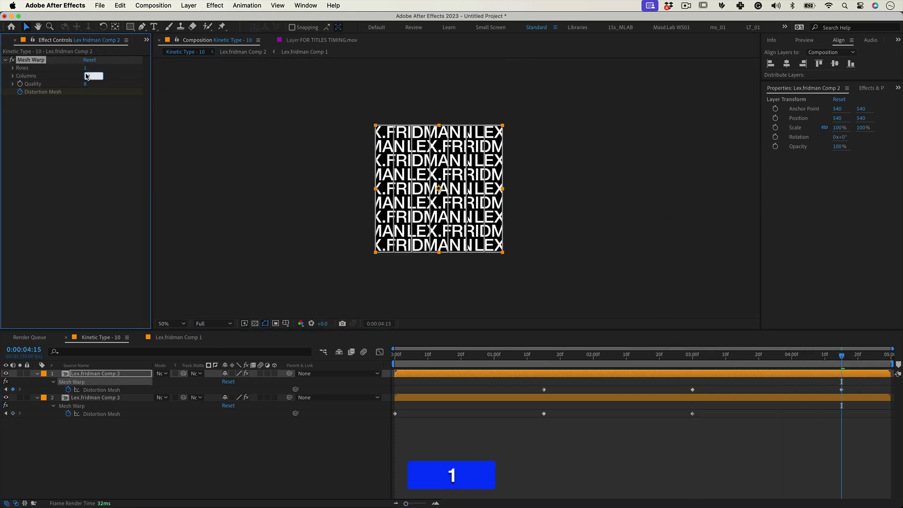
pyautogui.write('1')
pyautogui.press('Tab')
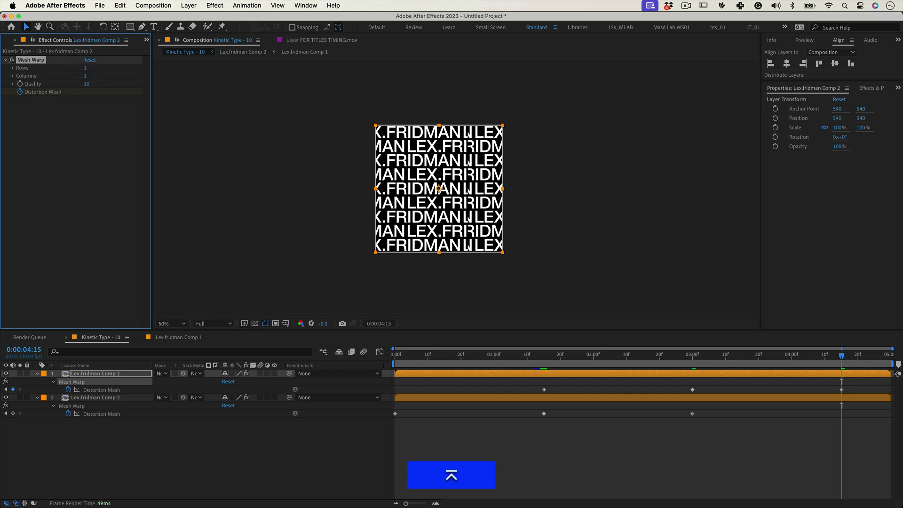
pyautogui.click(576, 434)
pyautogui.press('0')
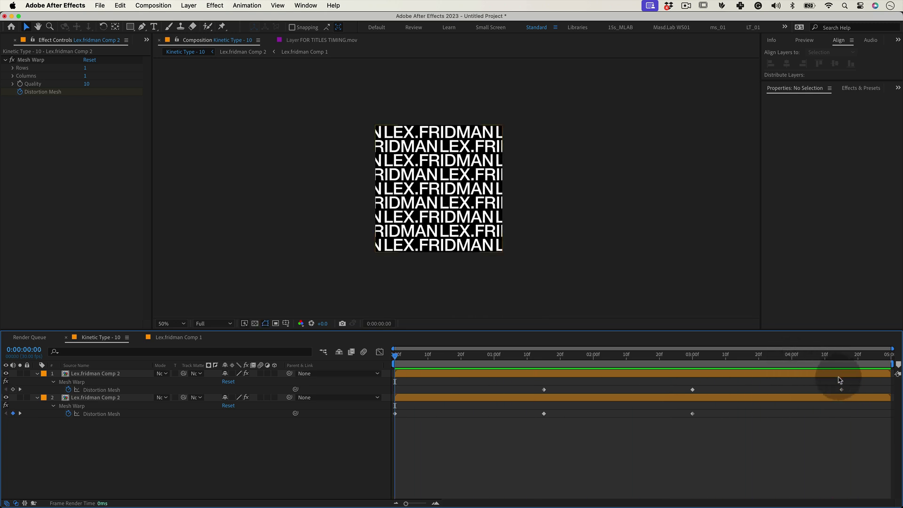
# Step: Apply Easy Ease to all Distortion Mesh keyframes on both Lex.fridman Comp 2 layers in the Graph Editor
pyautogui.moveTo(840, 380); pyautogui.dragTo(388, 416)
pyautogui.click(380, 352)
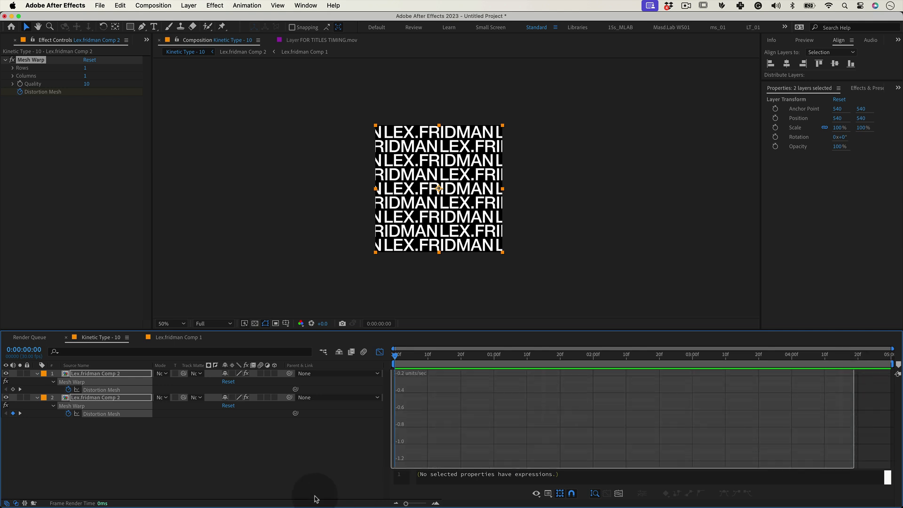
pyautogui.click(725, 493)
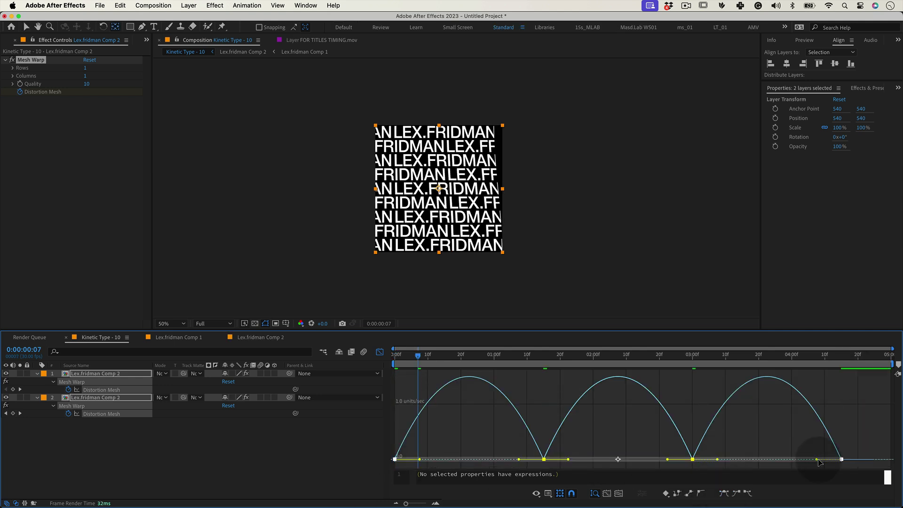
# Step: Extend the speed handles of the selected Distortion Mesh keyframes into steep early peaks with long slow-downs, preview, and return to the keyframe view
pyautogui.moveTo(816, 459); pyautogui.dragTo(766, 459)
pyautogui.moveTo(568, 458); pyautogui.dragTo(587, 459)
pyautogui.press('0')
pyautogui.press('super+Tab')
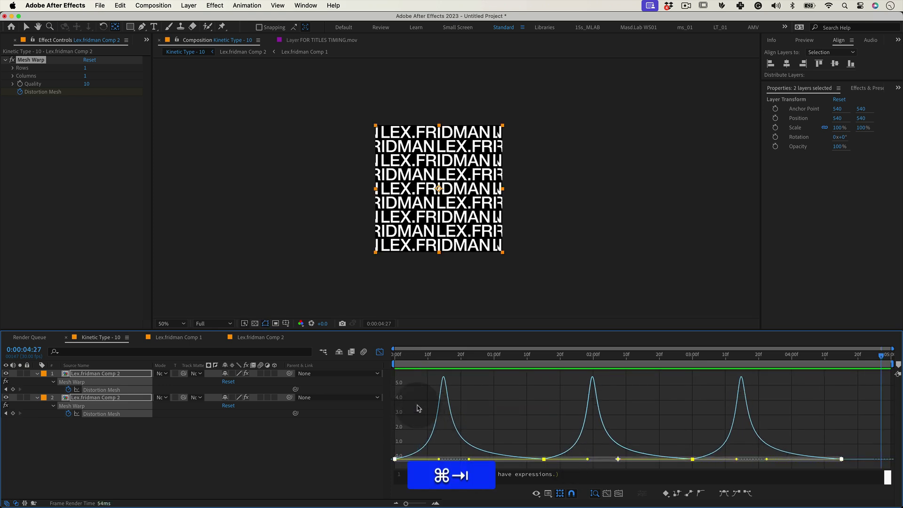
pyautogui.click(378, 352)
pyautogui.press('super+Tab')
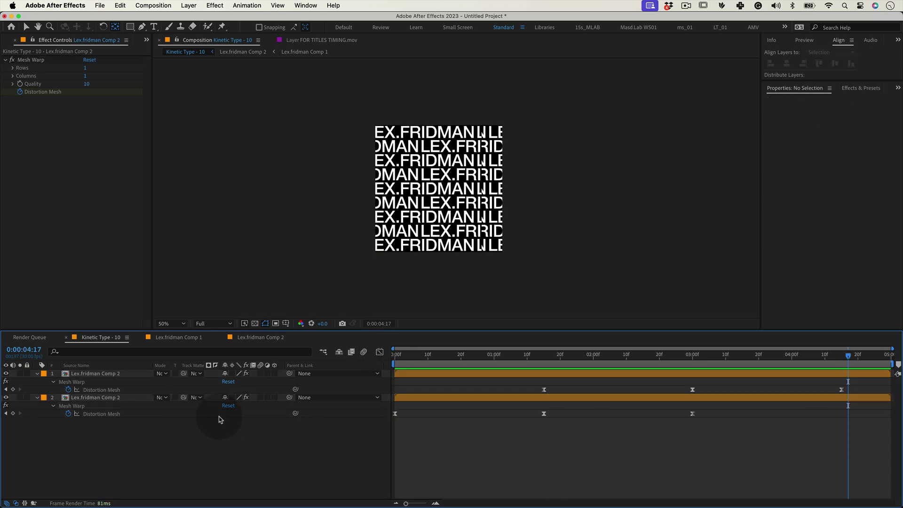
# Step: Pre-compose both Lex.fridman Comp 2 layers into a new composition named "type motion", moving all attributes into it
pyautogui.click(132, 376)
pyautogui.keyDown('shift'); pyautogui.click(122, 398); pyautogui.keyUp('shift')
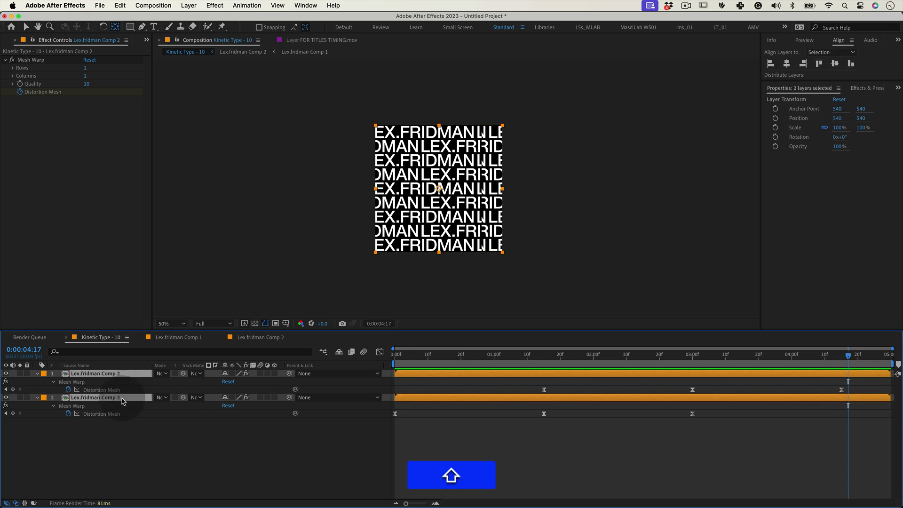
pyautogui.rightClick(121, 400)
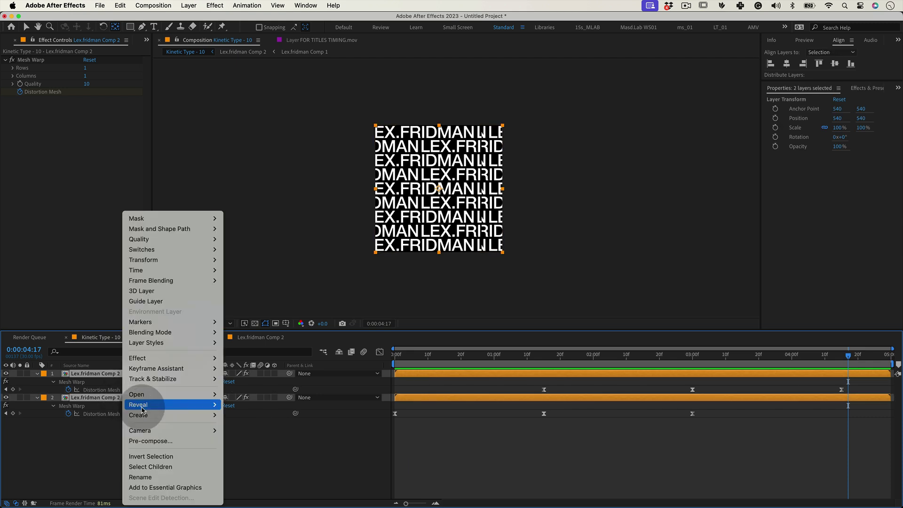
pyautogui.click(161, 441)
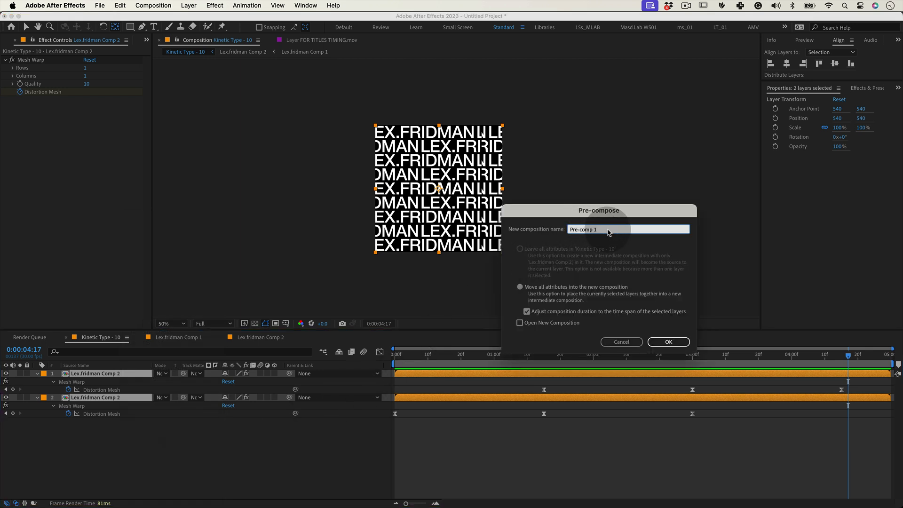
pyautogui.write('type motion')
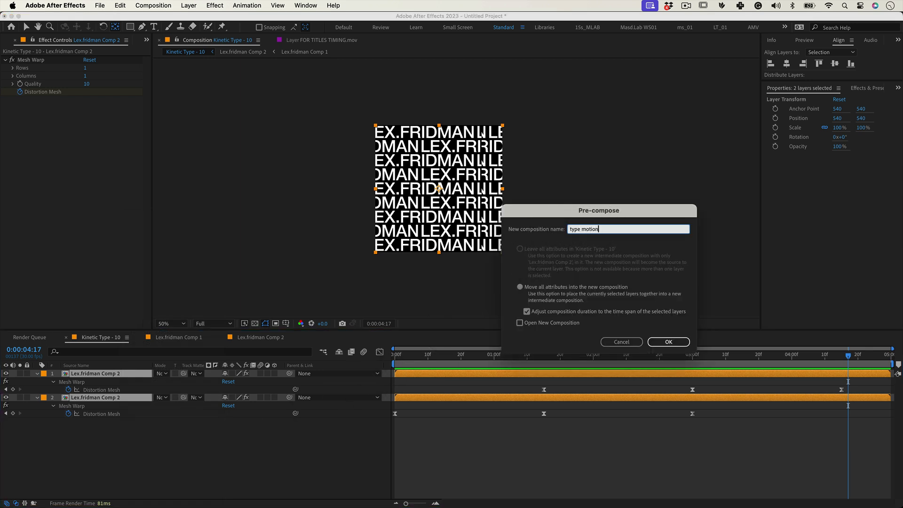
pyautogui.click(668, 342)
pyautogui.click(671, 345)
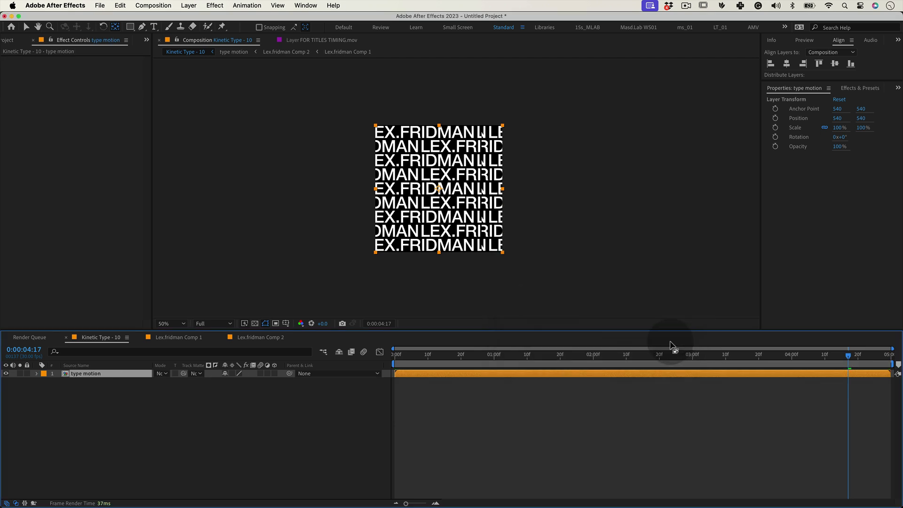
# Step: Scale the type motion layer to 33.3% and apply the CC RepeTile effect to it
pyautogui.click(502, 370)
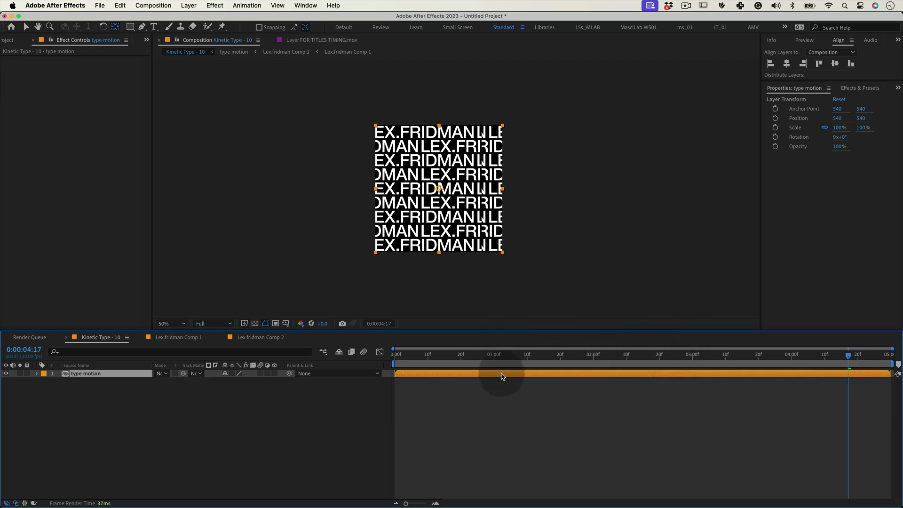
pyautogui.press('s')
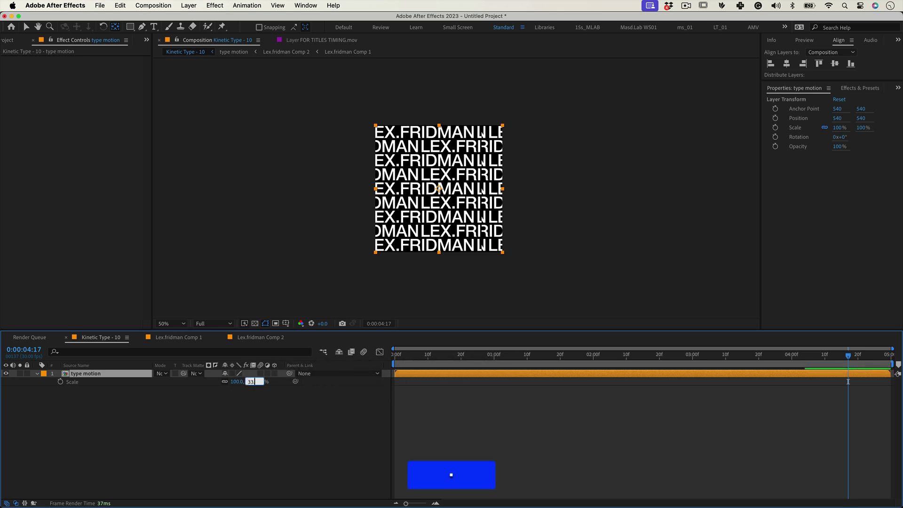
pyautogui.press('Return')
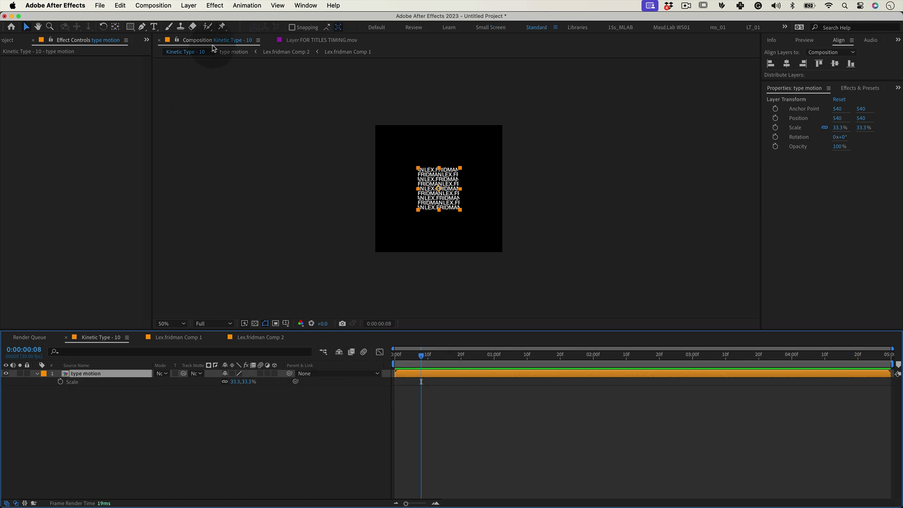
pyautogui.click(215, 6)
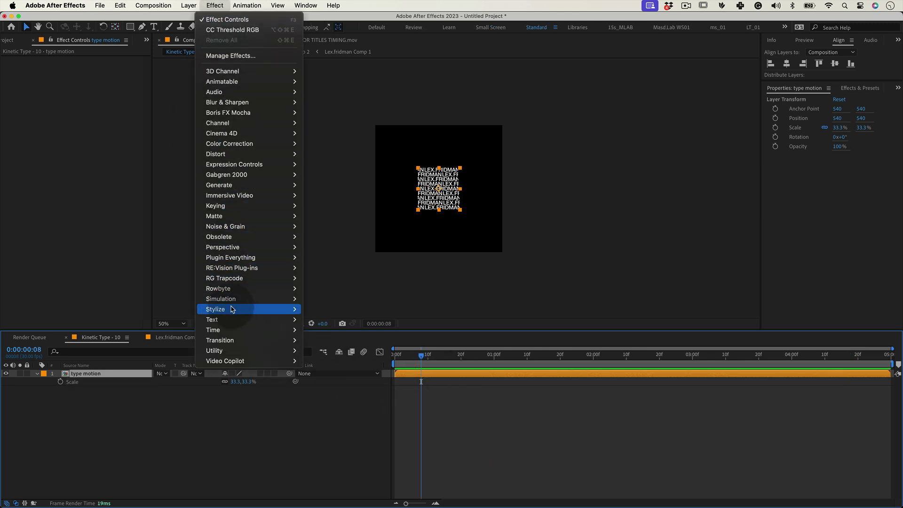
pyautogui.moveTo(232, 309)
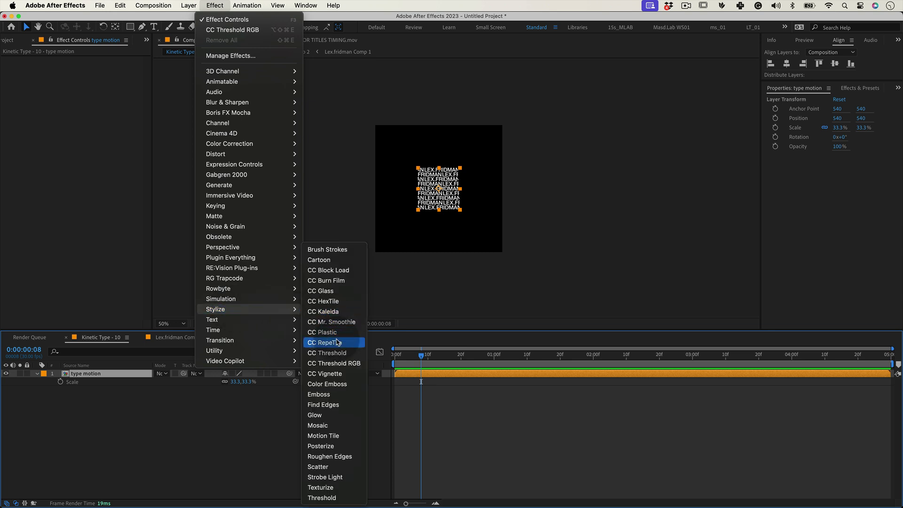
pyautogui.click(338, 342)
# Step: Set CC RepeTile's Expand Right, Expand Left, Expand Down and Expand Up to 1080 each, and preview the animation
pyautogui.click(87, 68)
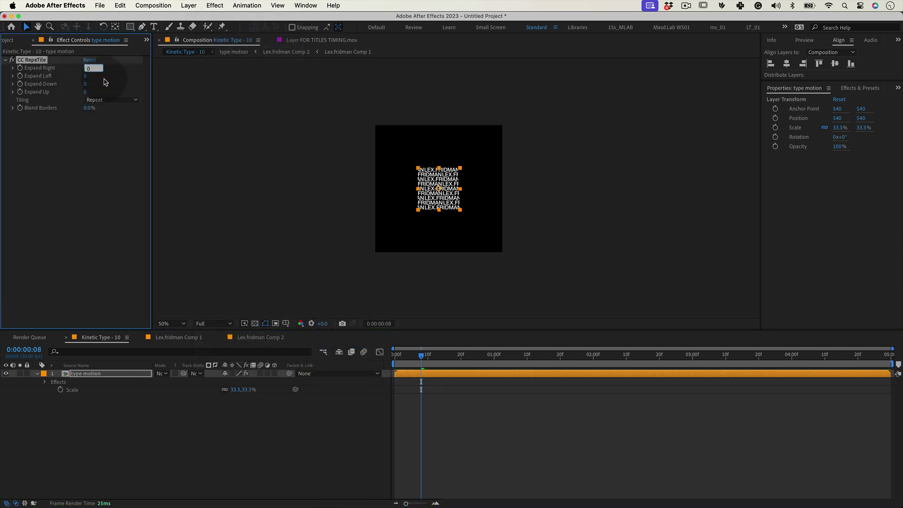
pyautogui.write('1080')
pyautogui.press('Tab')
pyautogui.write('1080')
pyautogui.press('Tab')
pyautogui.write('108')
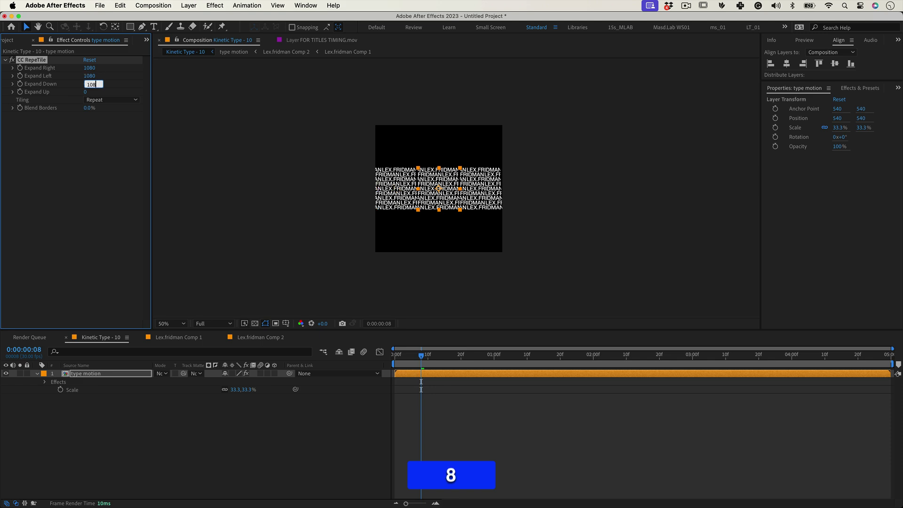
pyautogui.write('0')
pyautogui.press('Tab')
pyautogui.write('1080')
pyautogui.press('Return')
pyautogui.press('0')
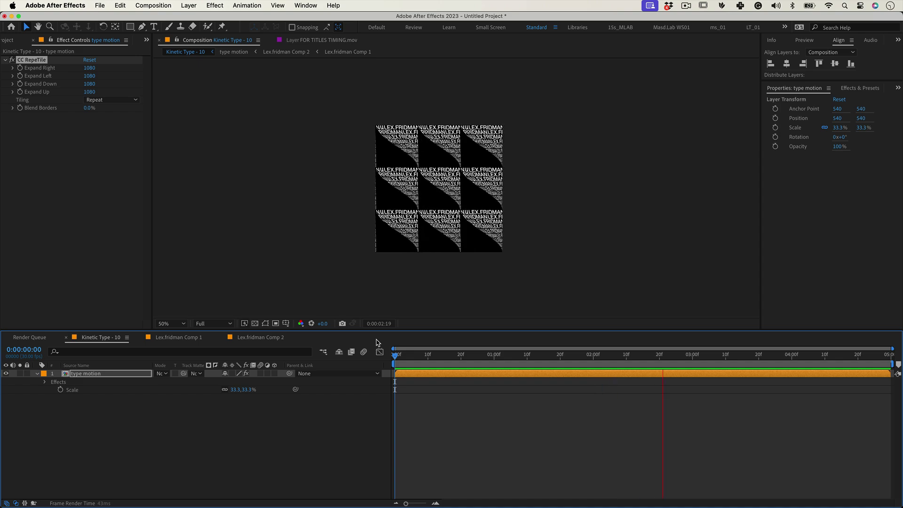
# Step: Try the Checker Flip H, Rosette and Random tiling modes of CC RepeTile during playback
pyautogui.click(94, 101)
pyautogui.click(108, 119)
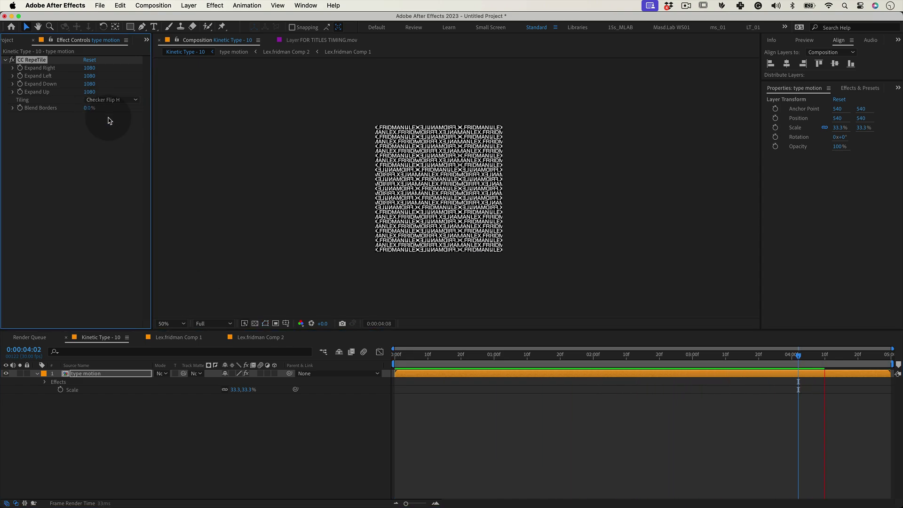
pyautogui.click(111, 100)
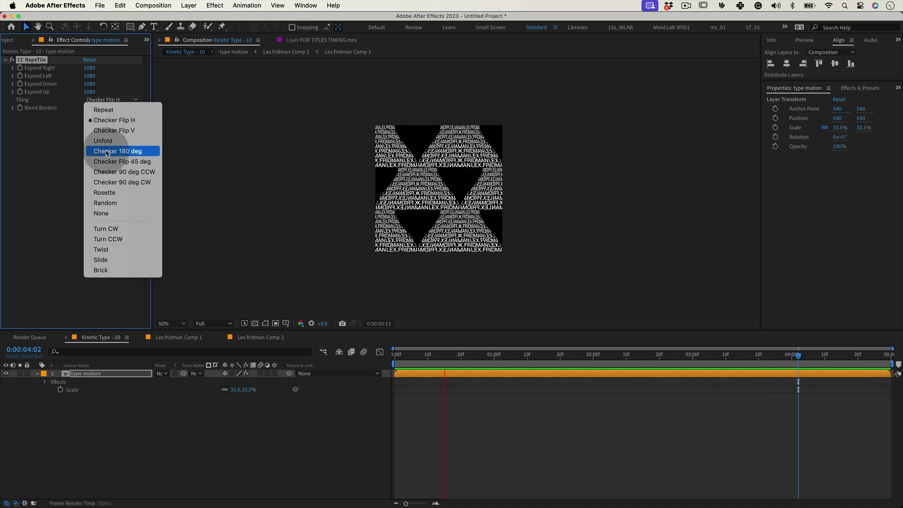
pyautogui.click(112, 194)
pyautogui.click(111, 100)
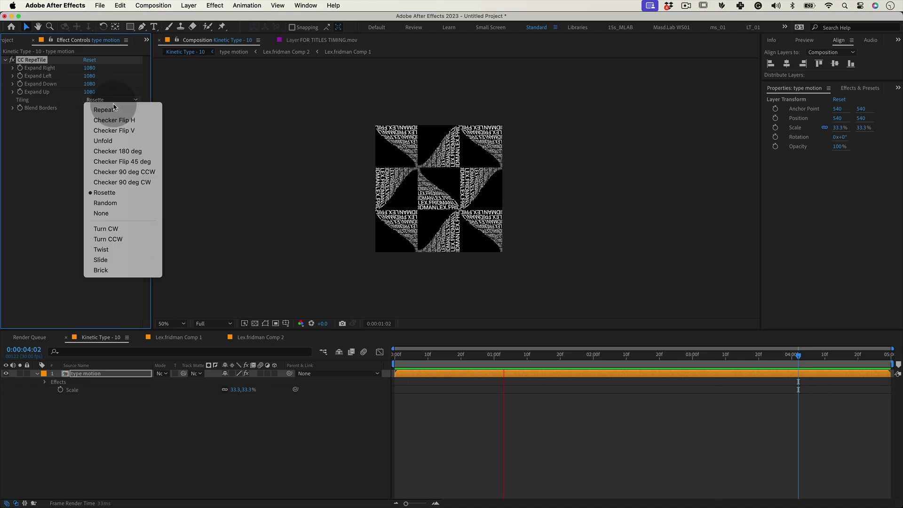
pyautogui.click(119, 204)
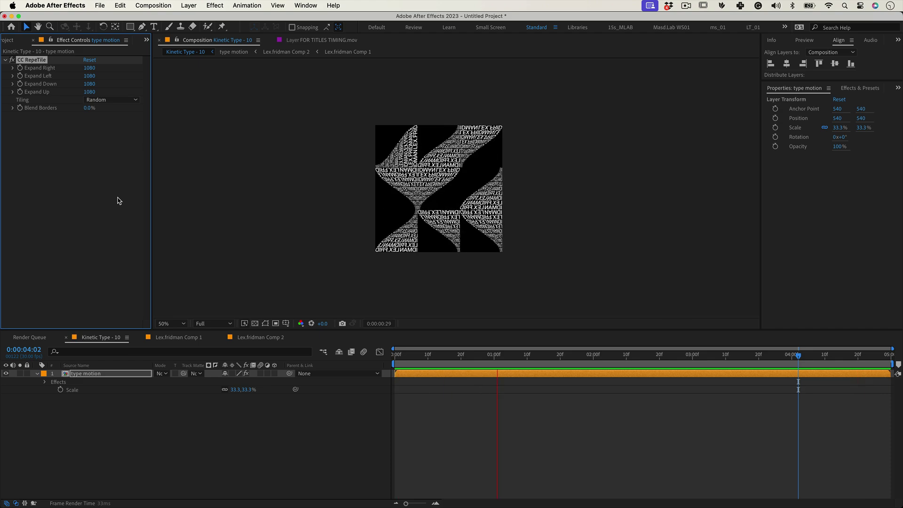
# Step: Set CC RepeTile's Tiling to Checker 180 deg and maximize the composition view to watch the tiled animation
pyautogui.click(110, 100)
pyautogui.click(117, 153)
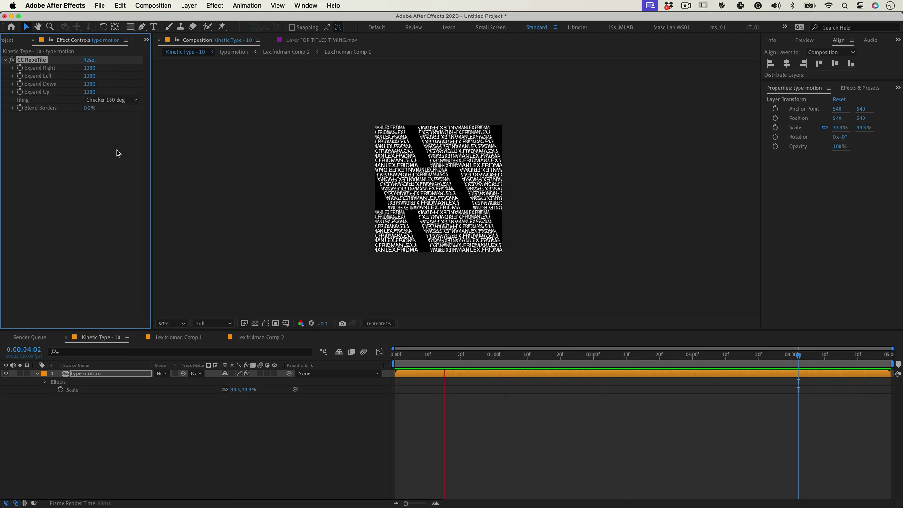
pyautogui.press('`')
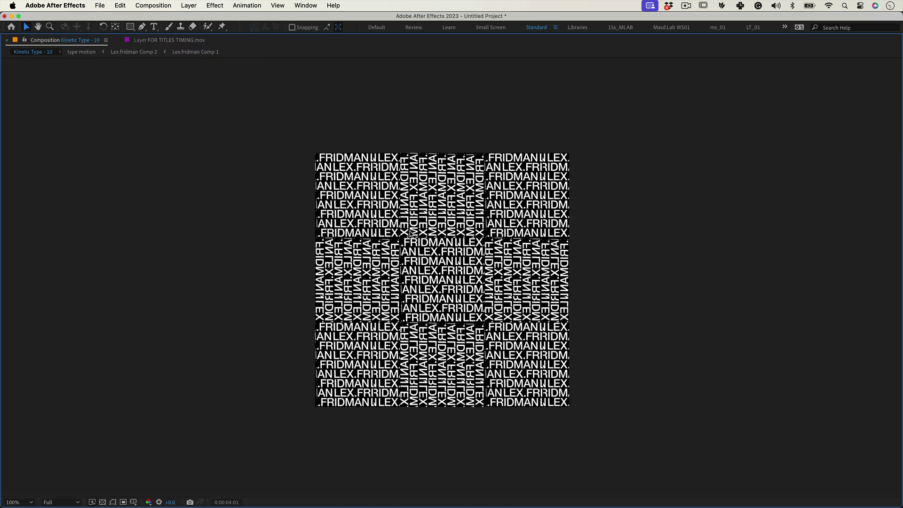